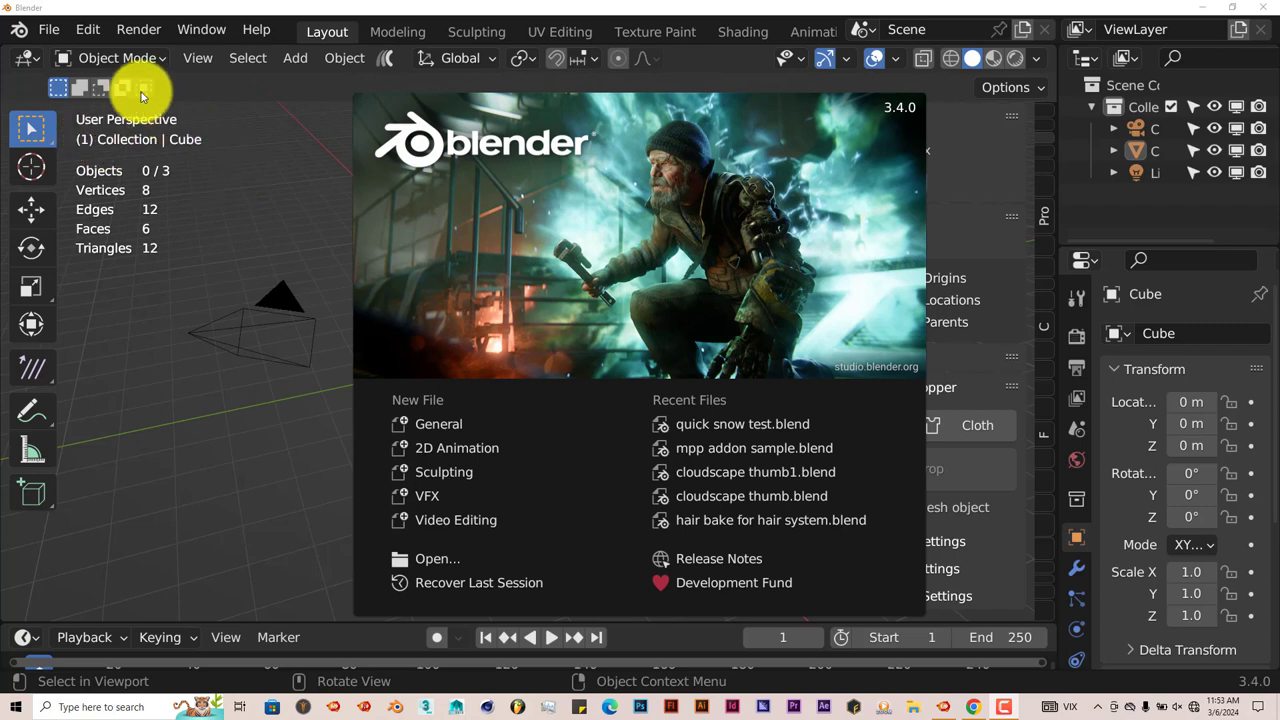
# Step: Dismiss the splash screen and confirm in Preferences > Add-ons that Physics Dropper ('dropp') is enabled
pyautogui.click(85, 29)
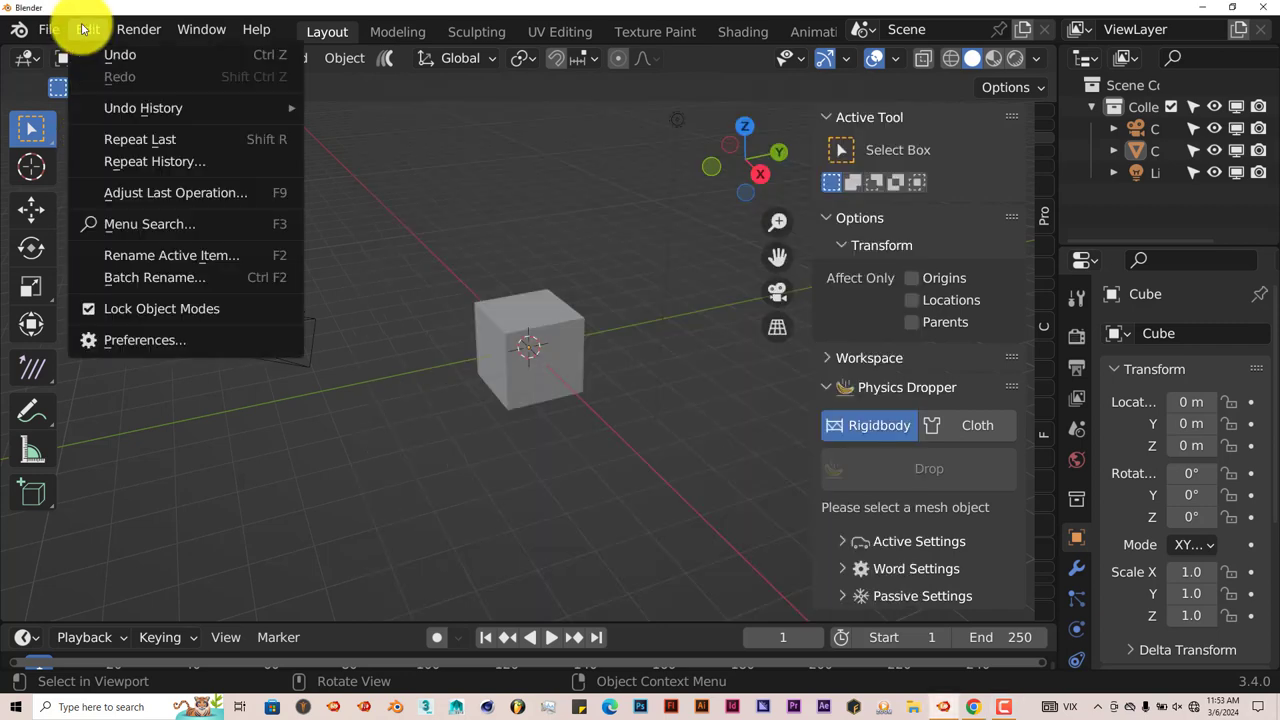
pyautogui.click(150, 341)
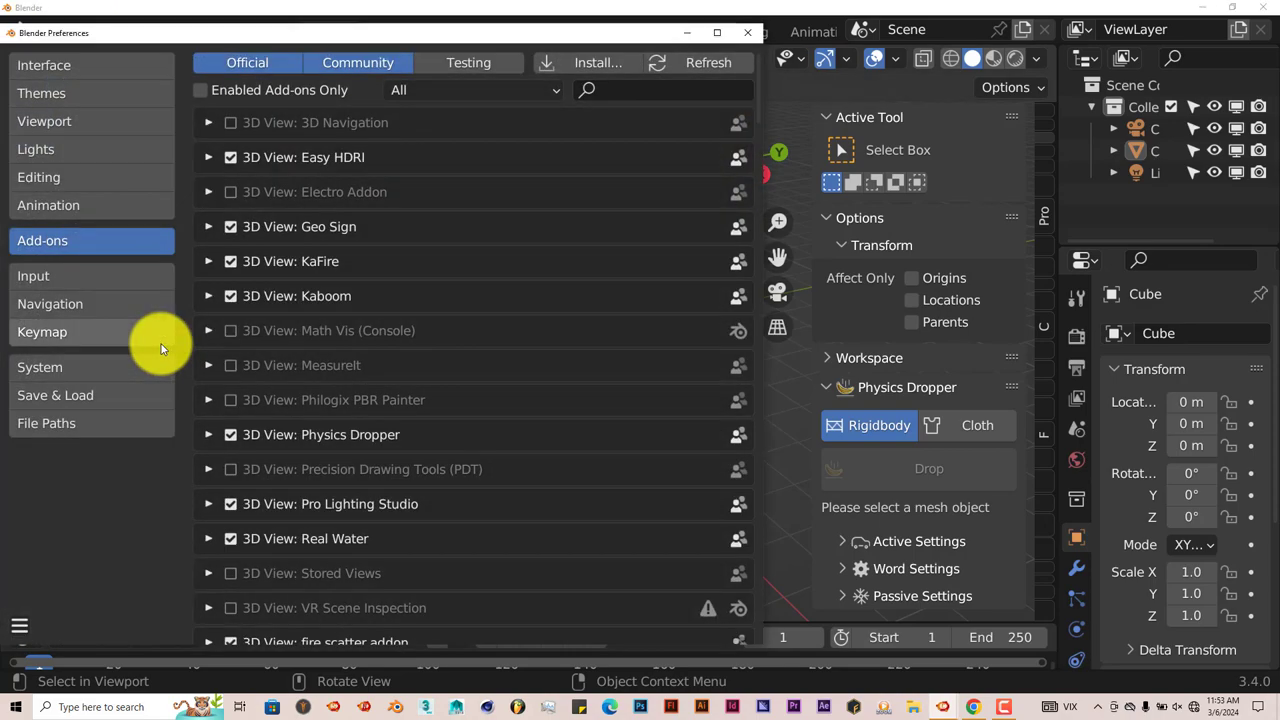
pyautogui.click(598, 63)
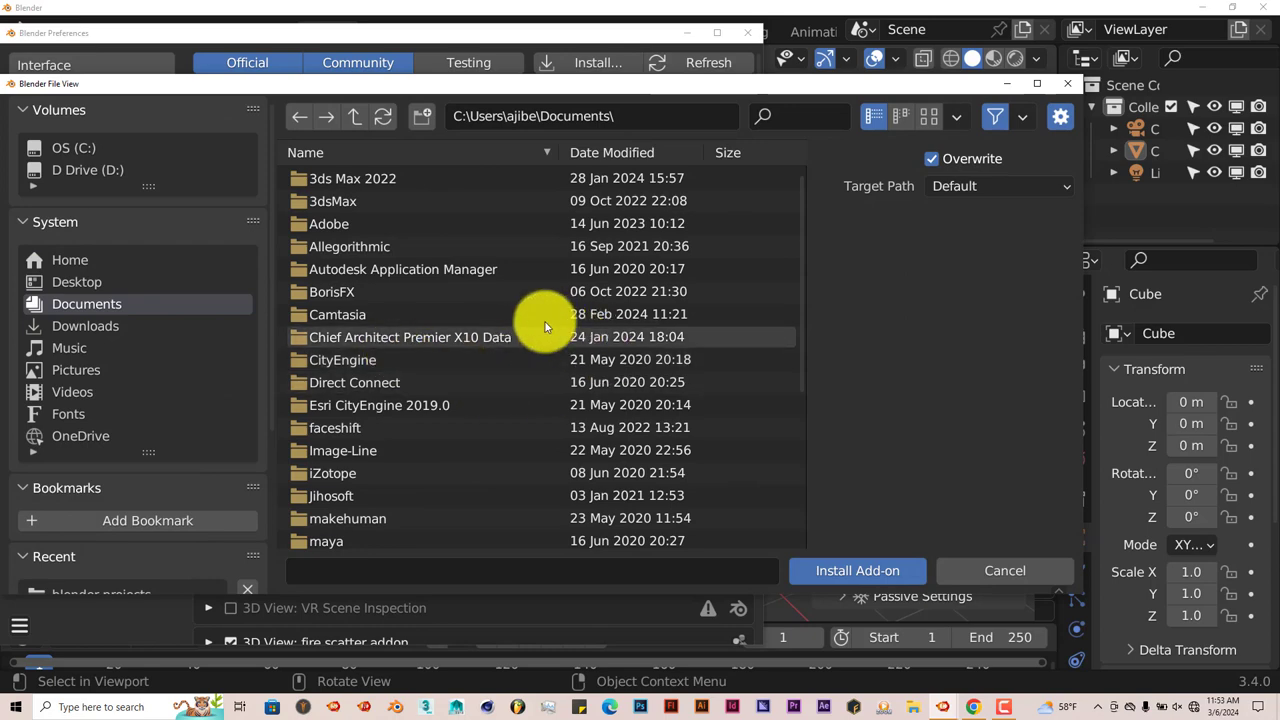
pyautogui.click(1068, 83)
pyautogui.click(638, 91)
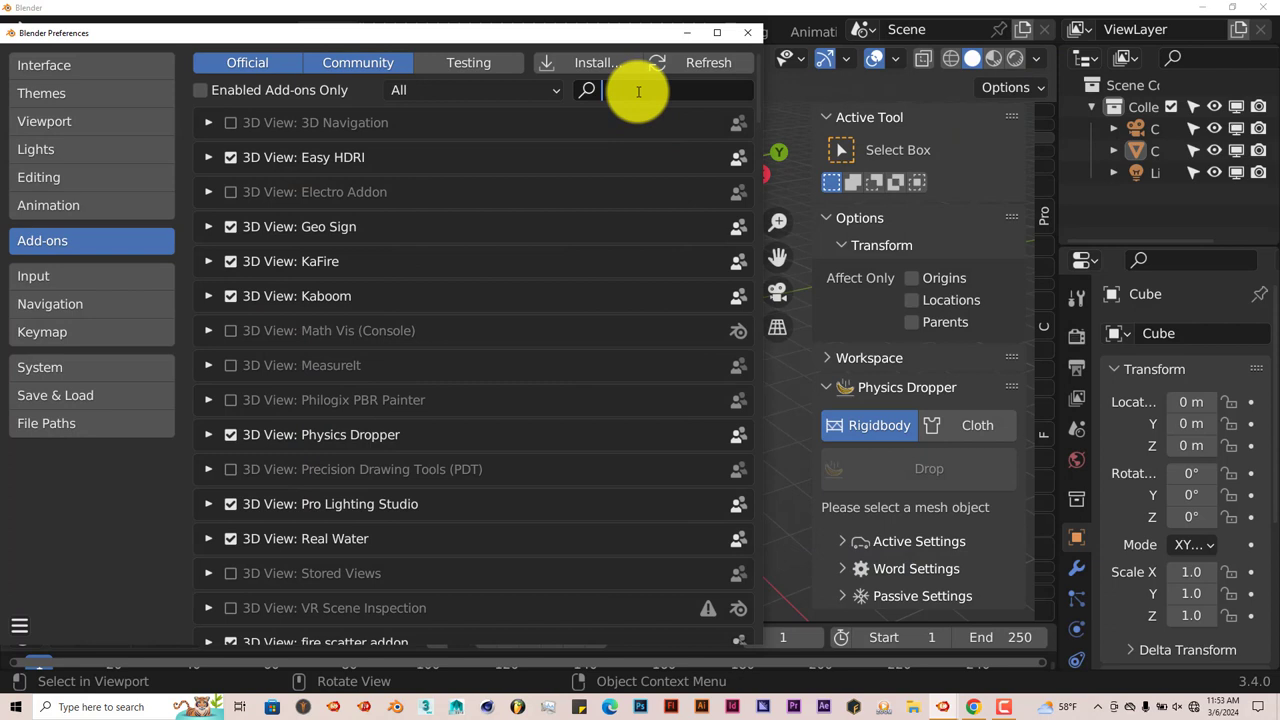
pyautogui.write('dropp')
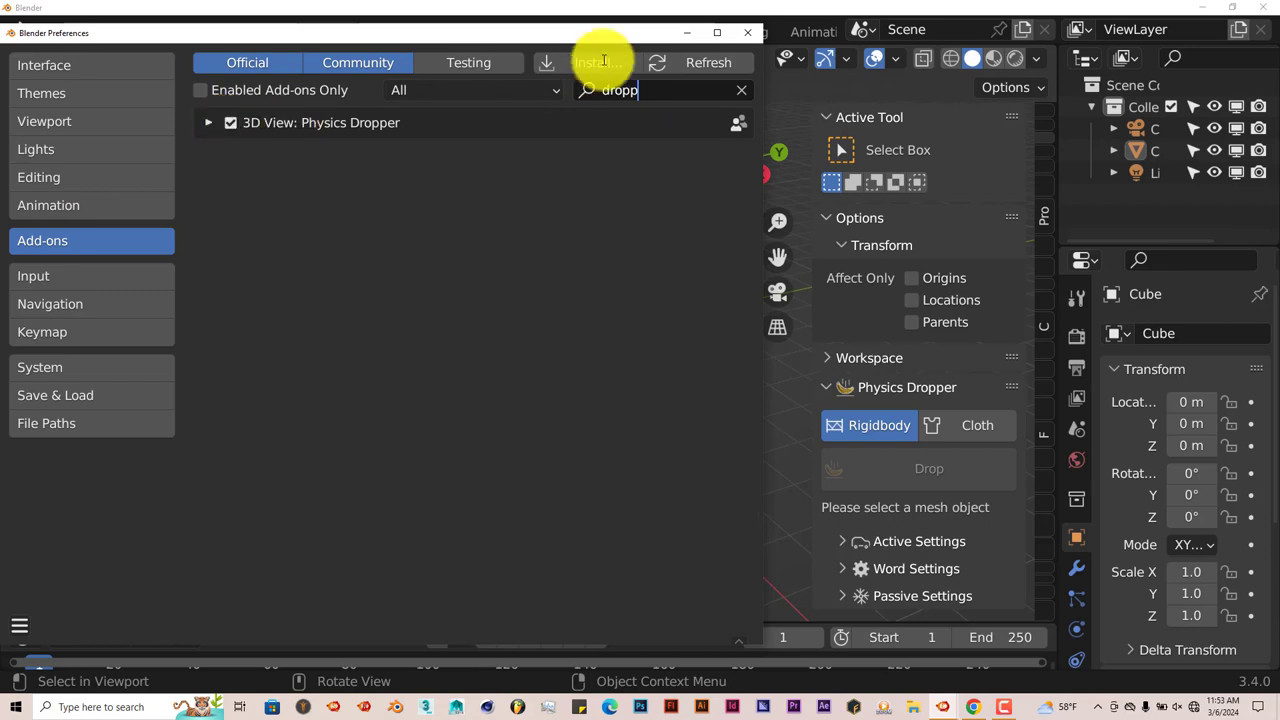
pyautogui.click(748, 33)
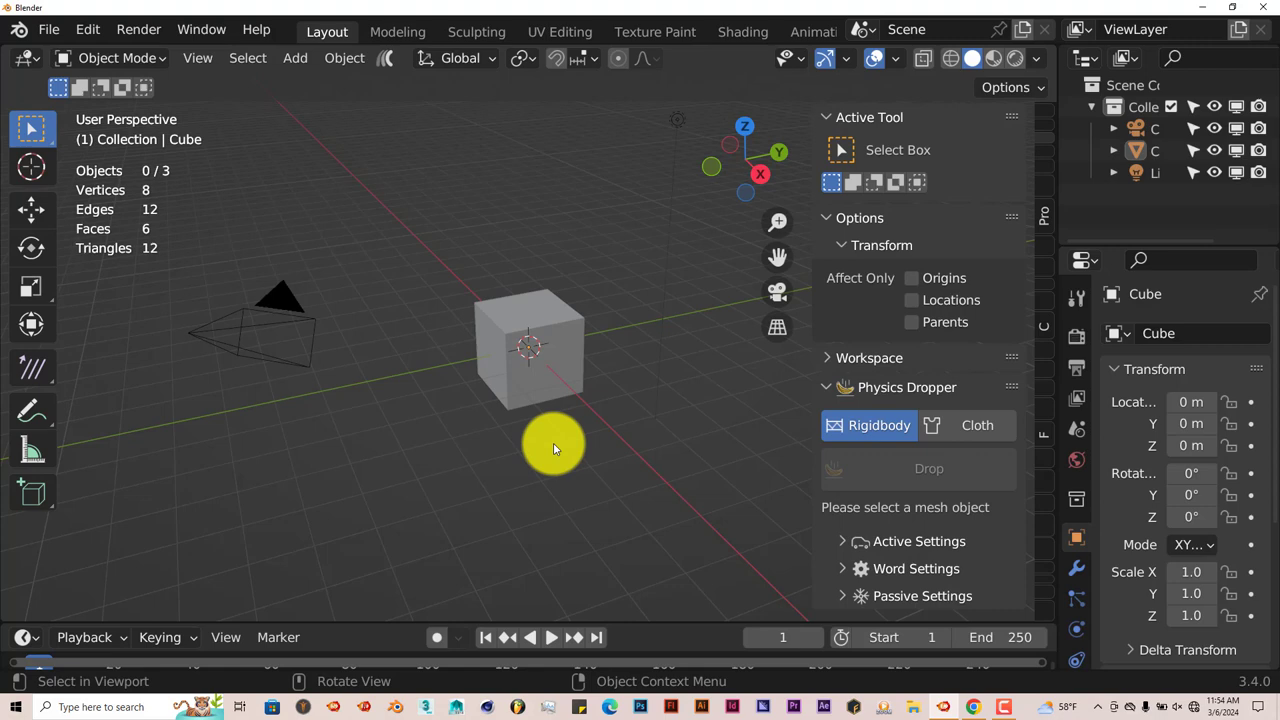
# Step: Raise the default cube to Z 3.8 m with the Move tool
pyautogui.moveTo(514, 394); pyautogui.dragTo(593, 395, button='middle')
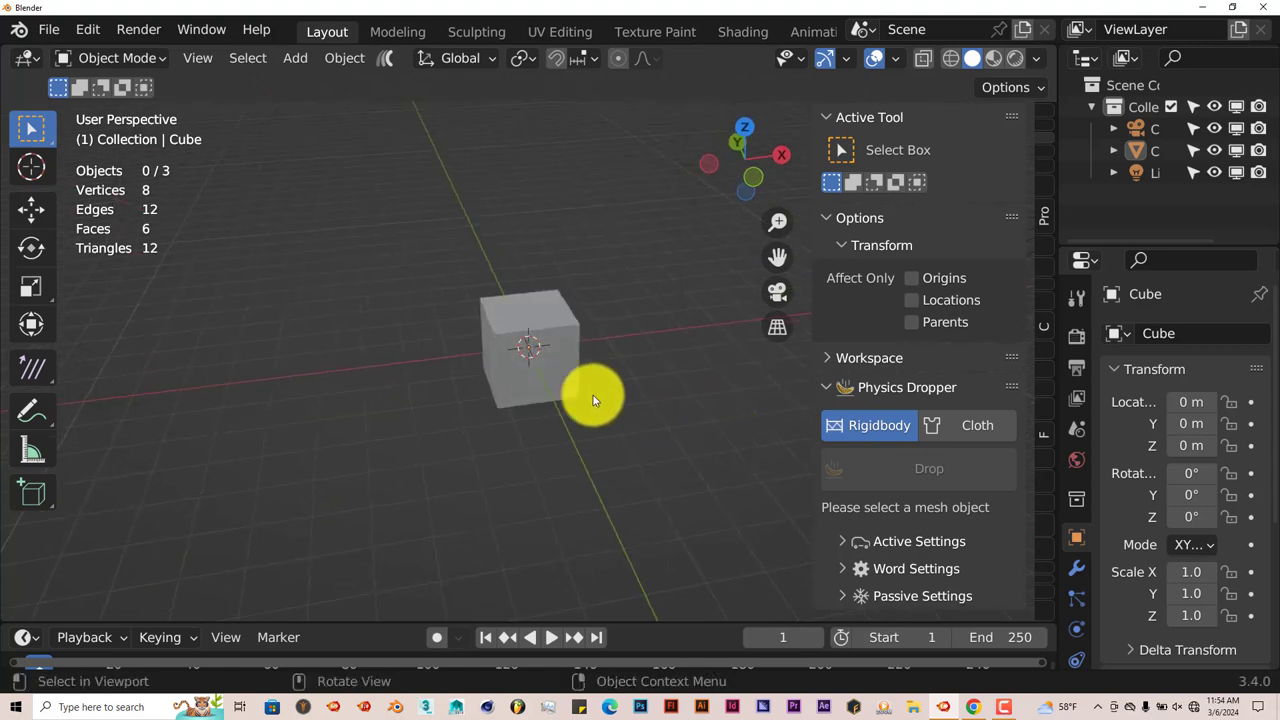
pyautogui.click(530, 353)
pyautogui.click(28, 210)
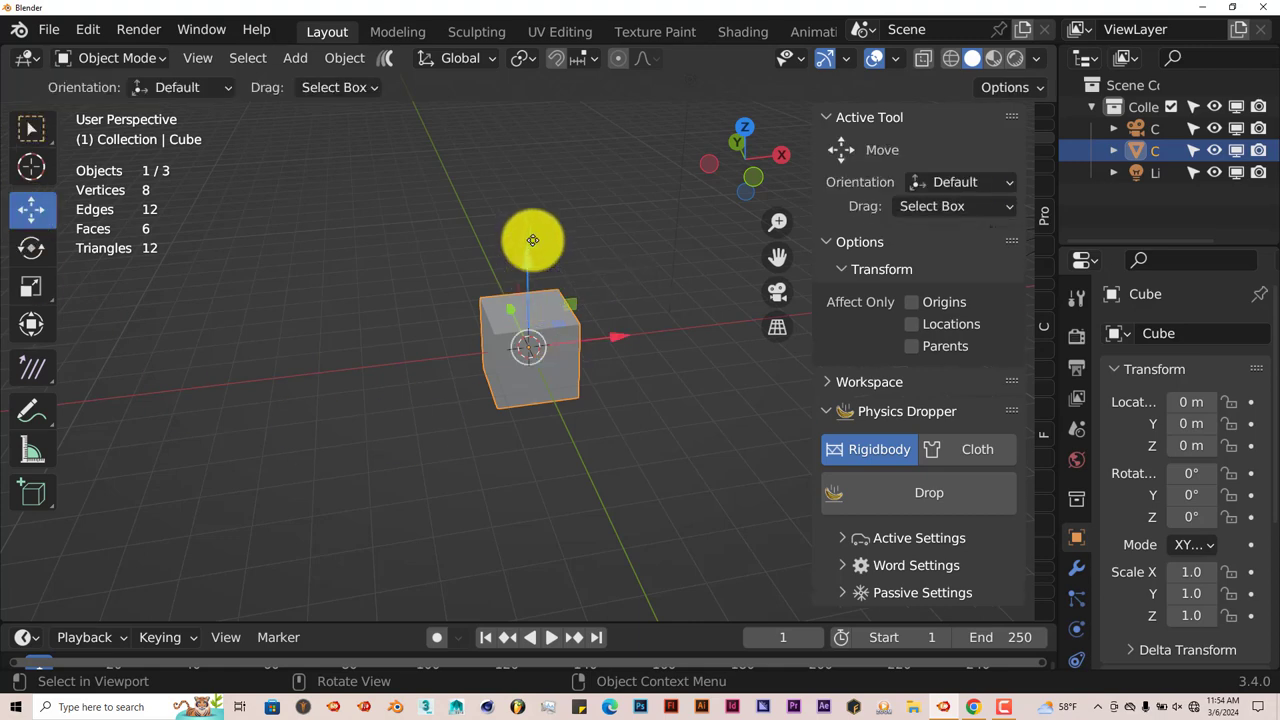
pyautogui.moveTo(532, 240); pyautogui.dragTo(537, 100)
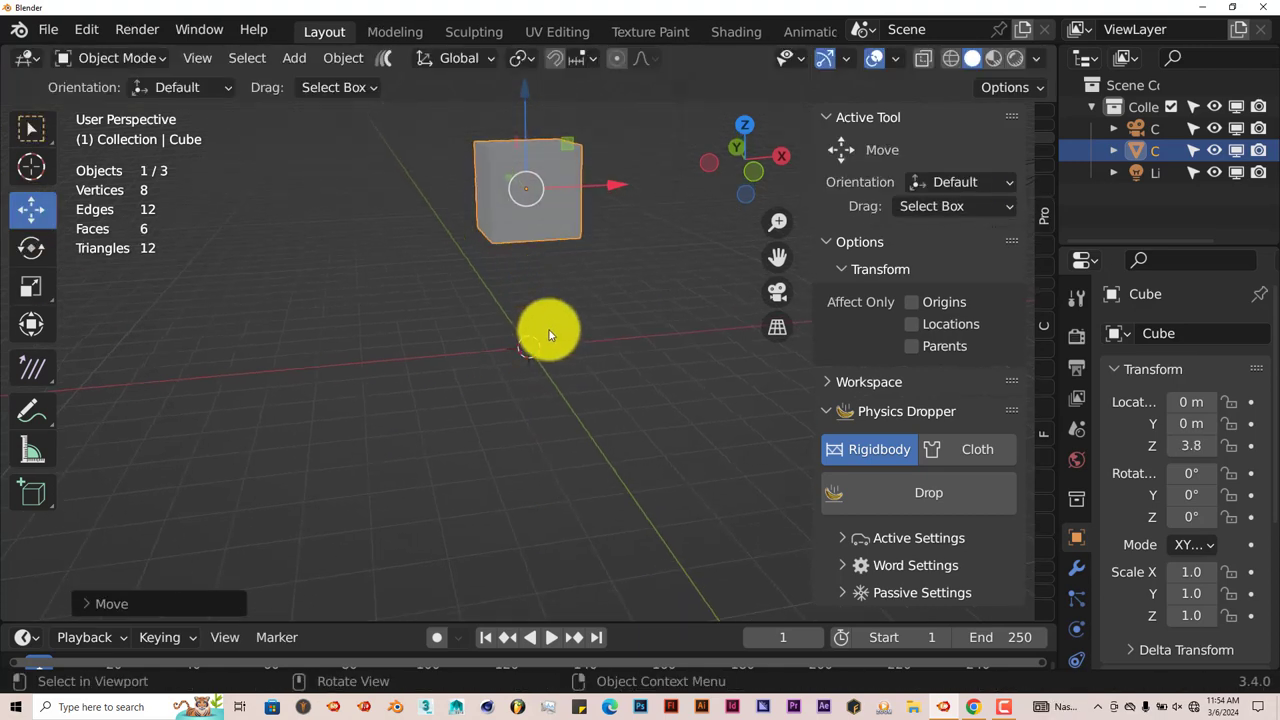
# Step: Add a plane scaled to 8.8 as the floor and reselect the cube
pyautogui.hotkey('shift', 'a')
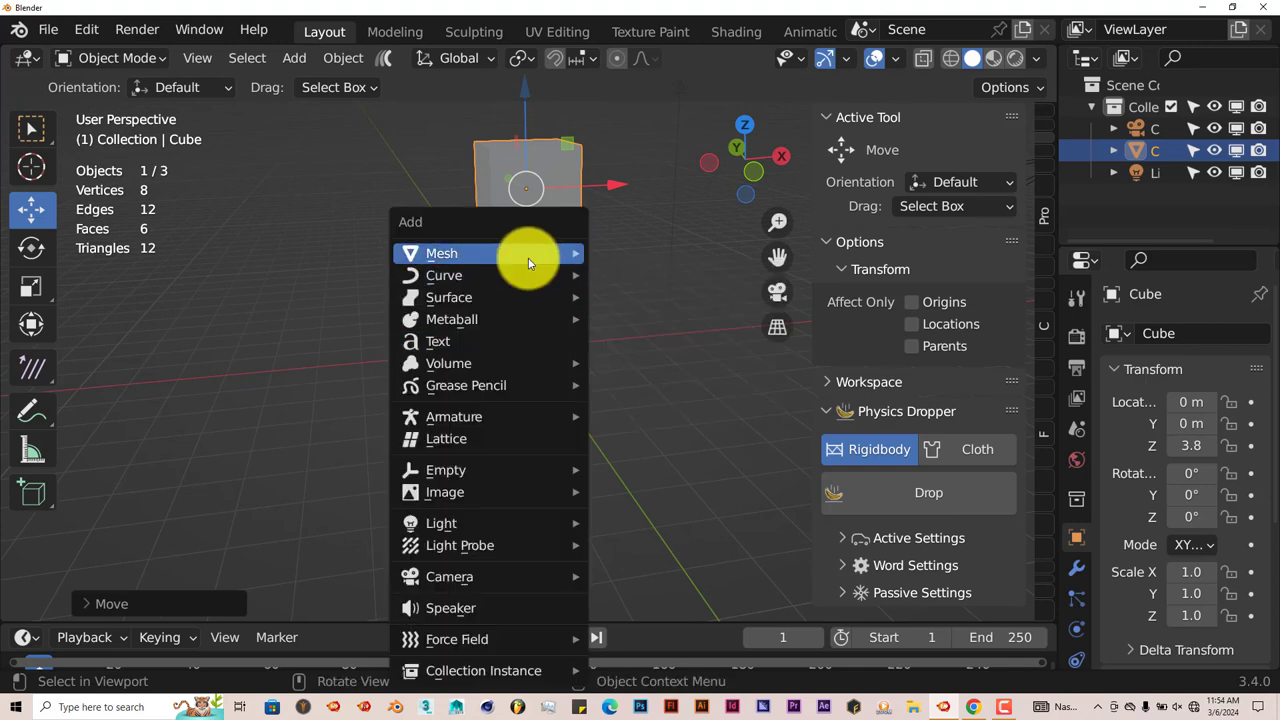
pyautogui.moveTo(529, 263)
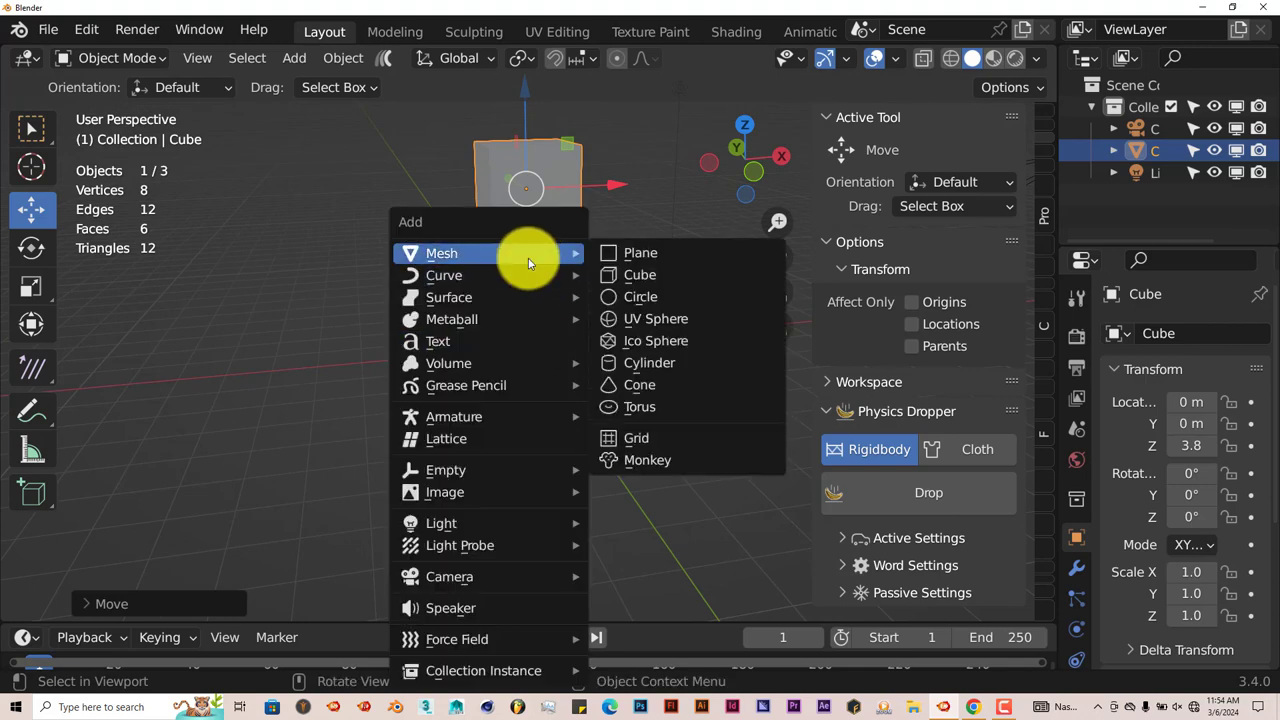
pyautogui.click(638, 253)
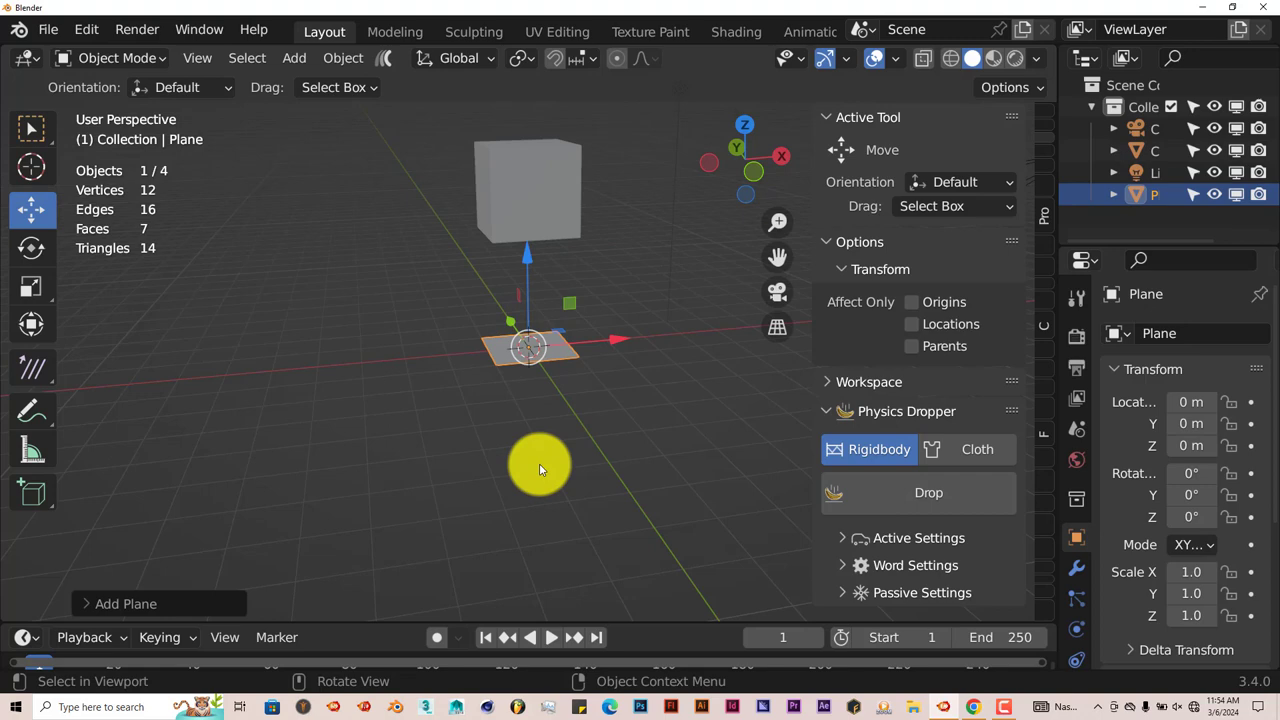
pyautogui.press('s')
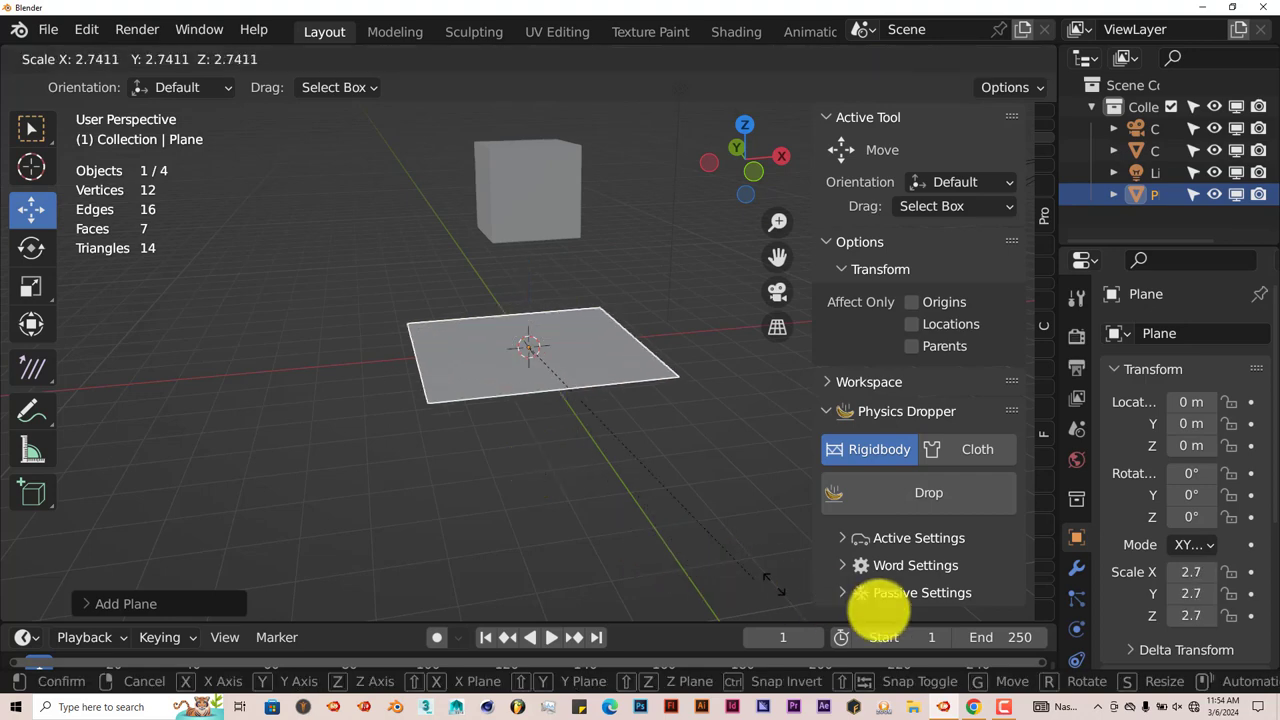
pyautogui.click(443, 171)
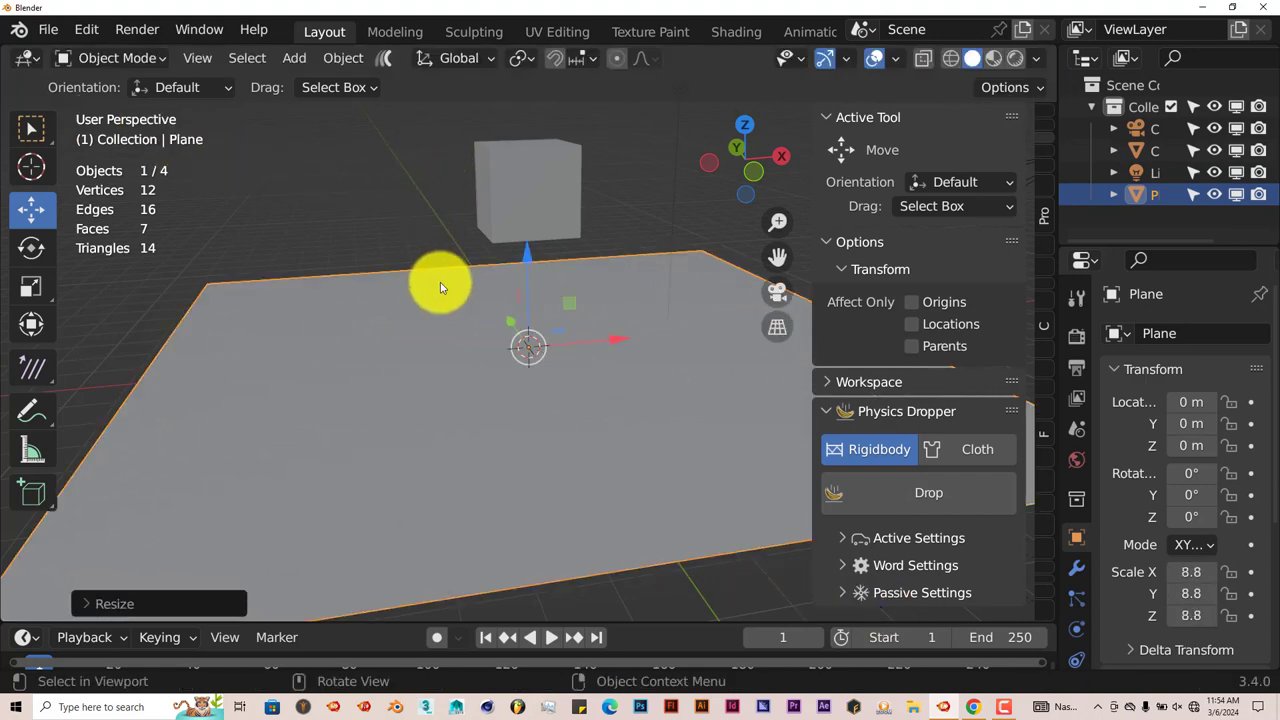
pyautogui.scroll(-1, 415, 330)
pyautogui.click(535, 196)
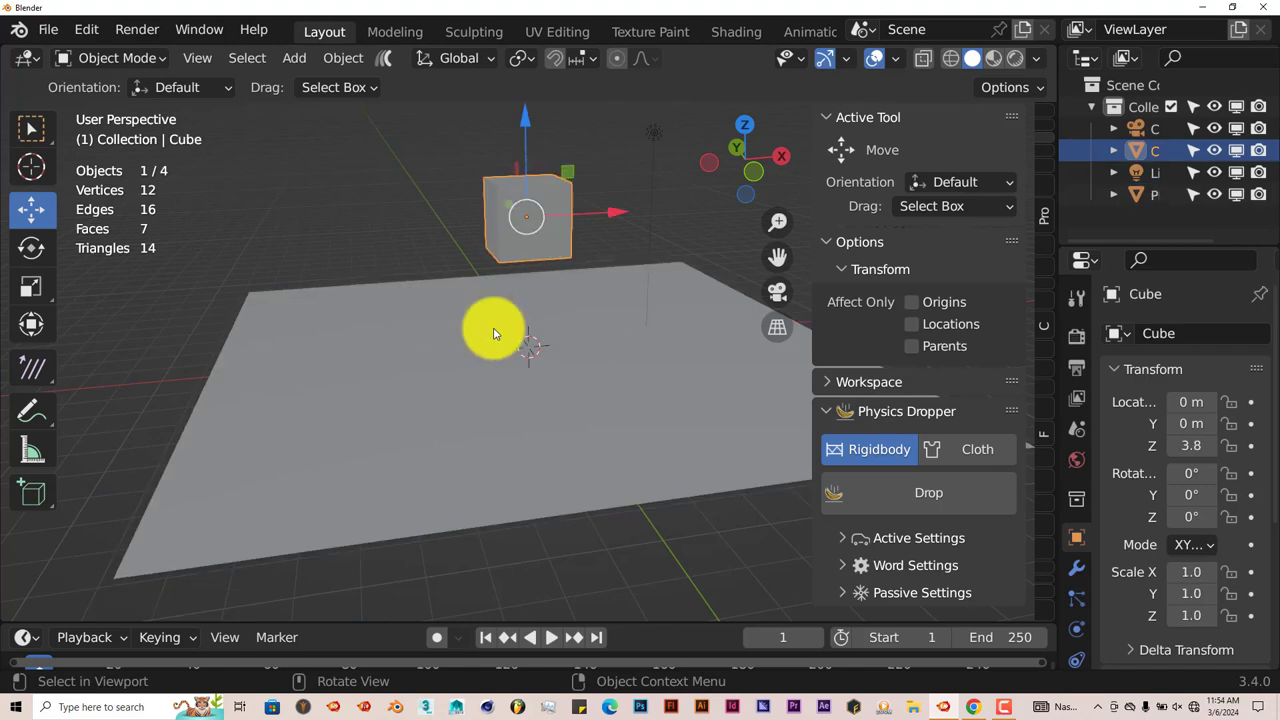
# Step: Drop the cube onto the plane with Physics Dropper and pause the simulation at frame 126
pyautogui.scroll(-1, 493, 333)
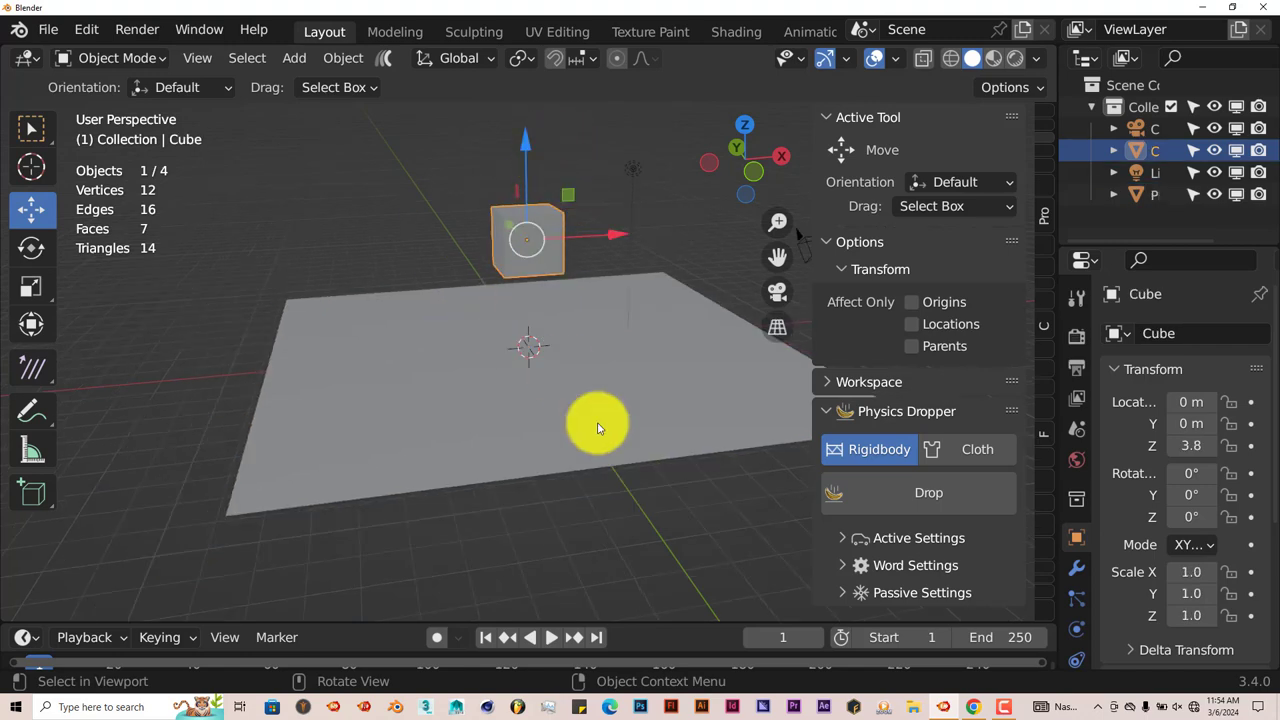
pyautogui.click(890, 492)
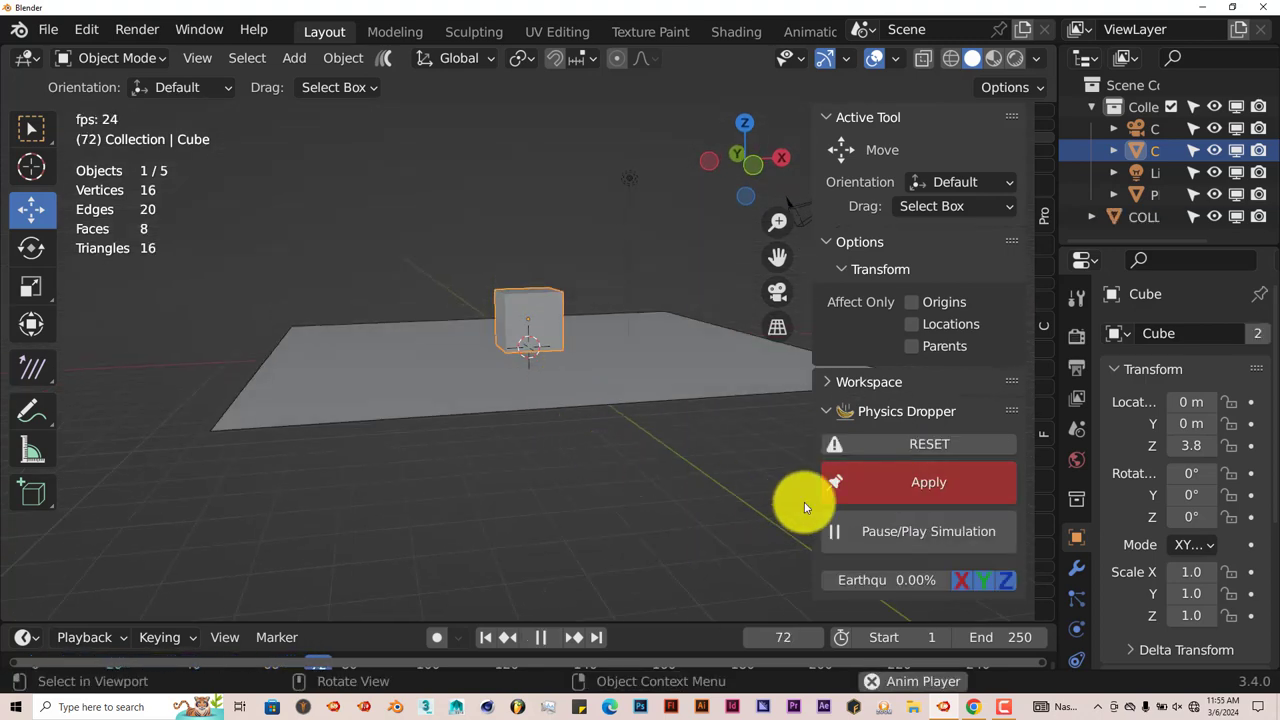
pyautogui.click(857, 531)
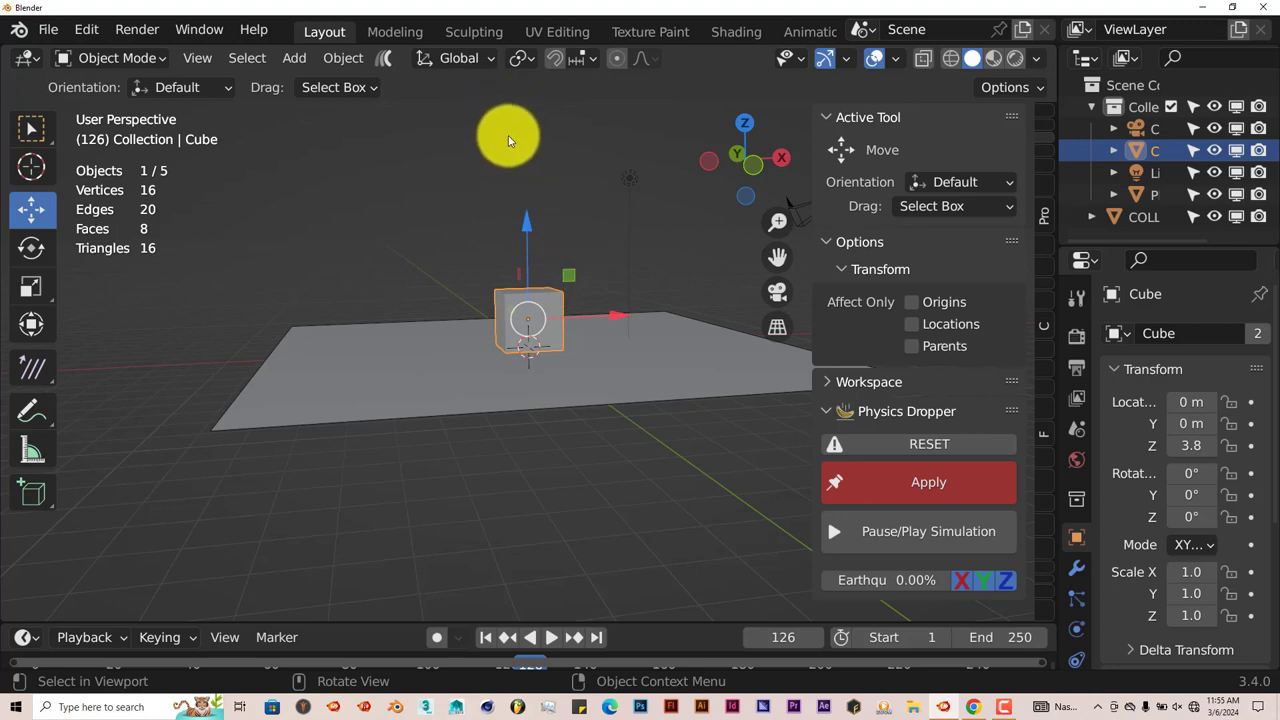
pyautogui.click(397, 371)
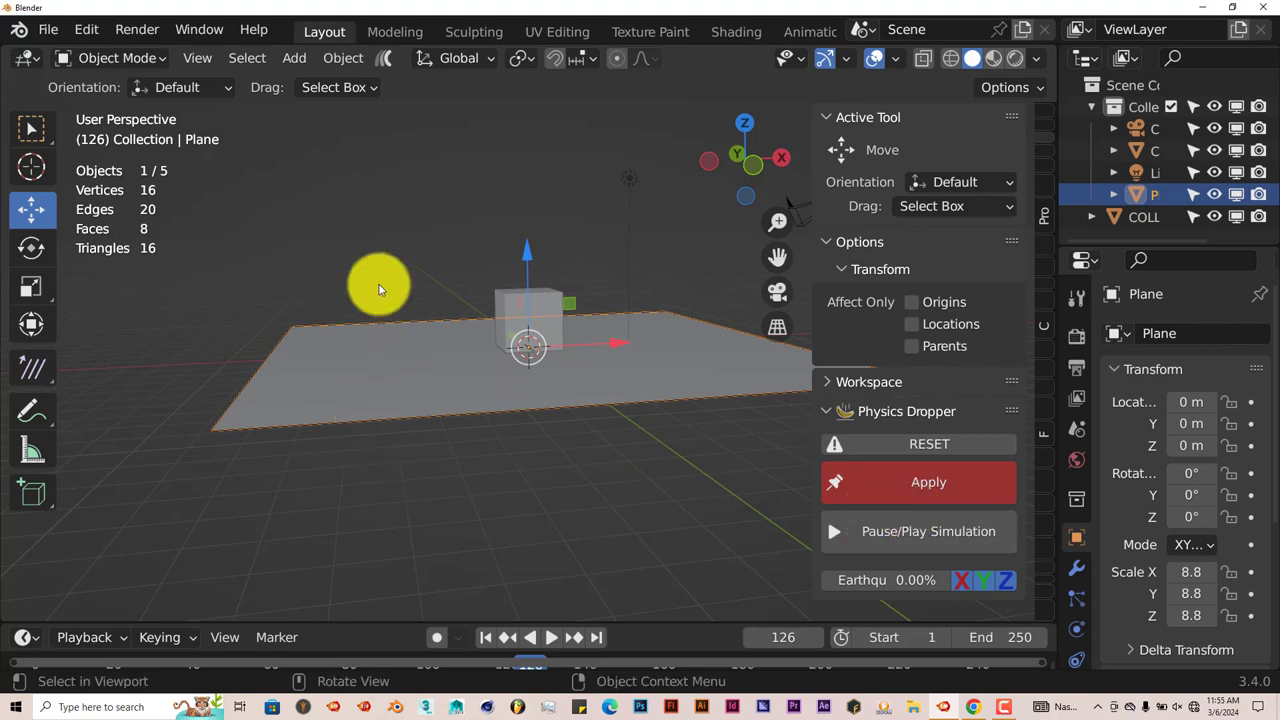
pyautogui.click(500, 314)
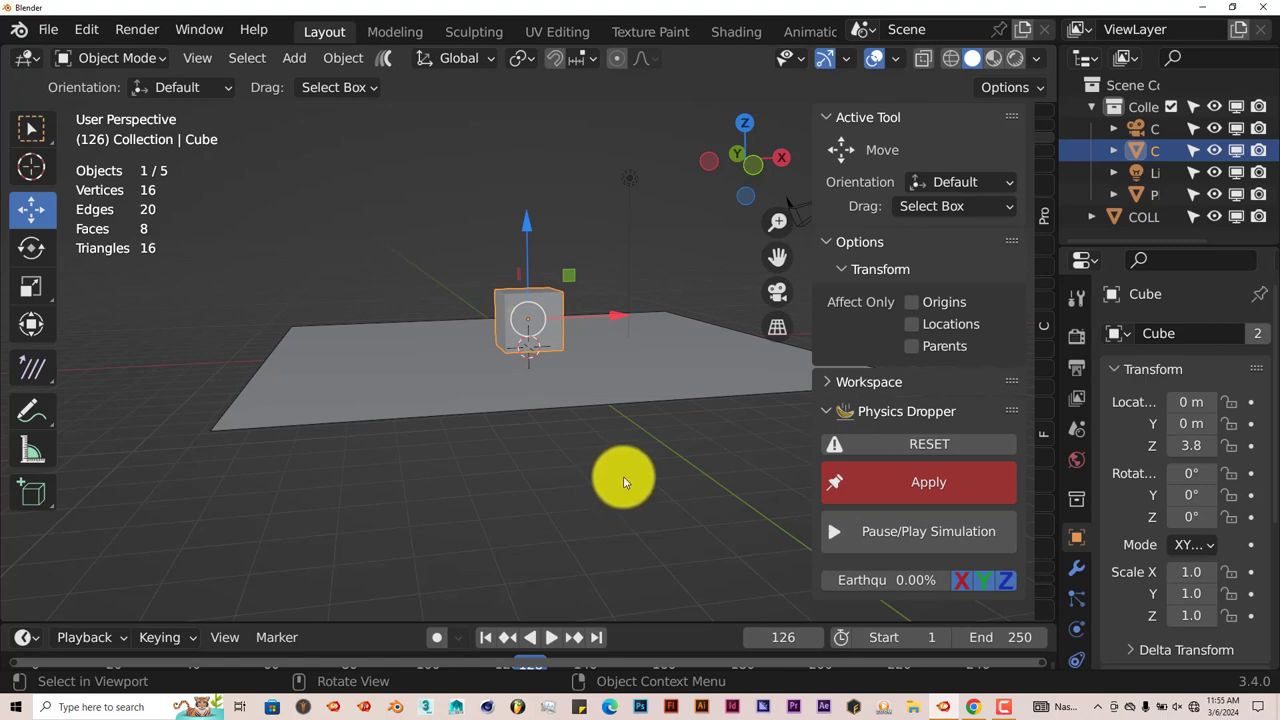
pyautogui.moveTo(623, 476); pyautogui.dragTo(559, 492, button='middle')
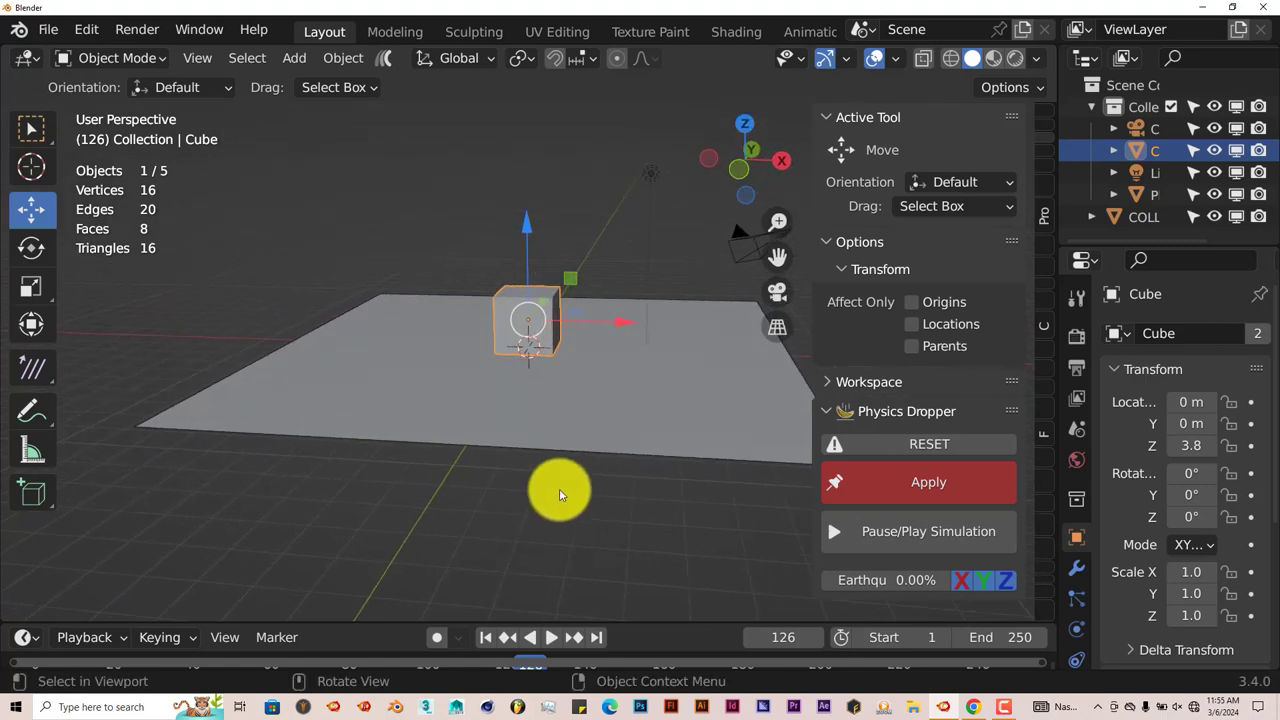
# Step: Apply the drop so the cube rests at Z 1.0, check playback, and return to frame 1
pyautogui.click(886, 486)
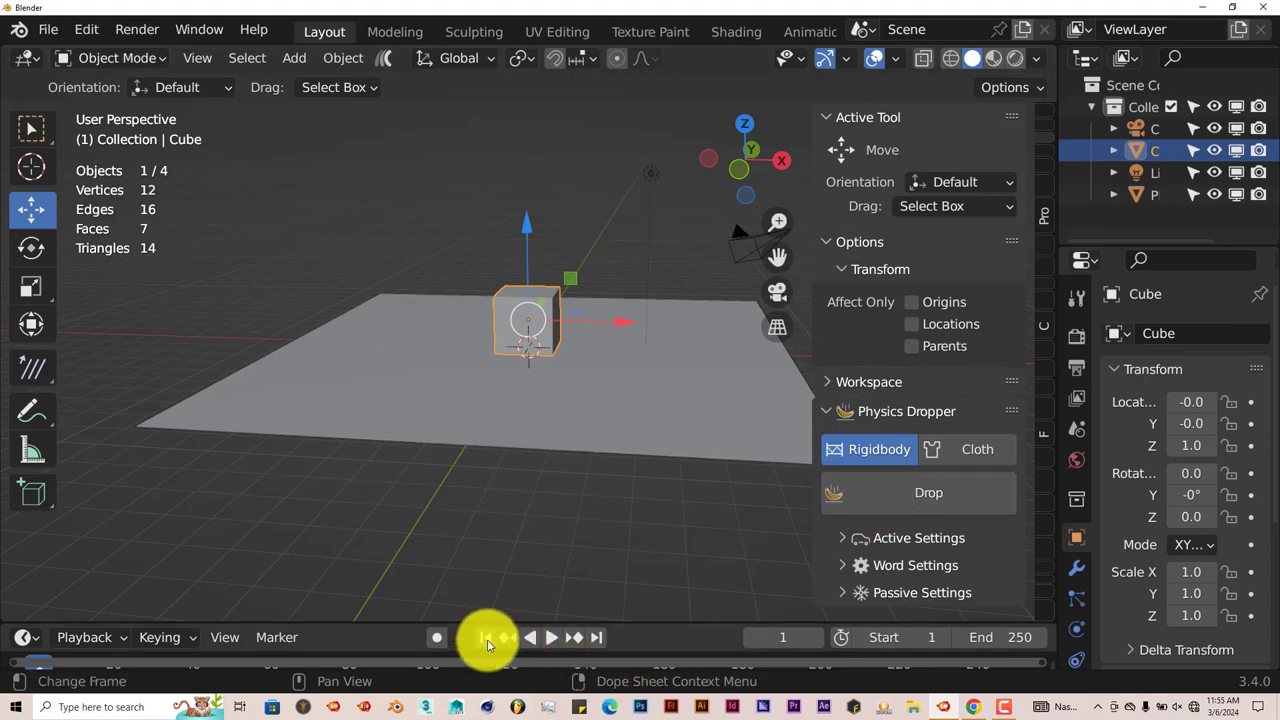
pyautogui.click(544, 640)
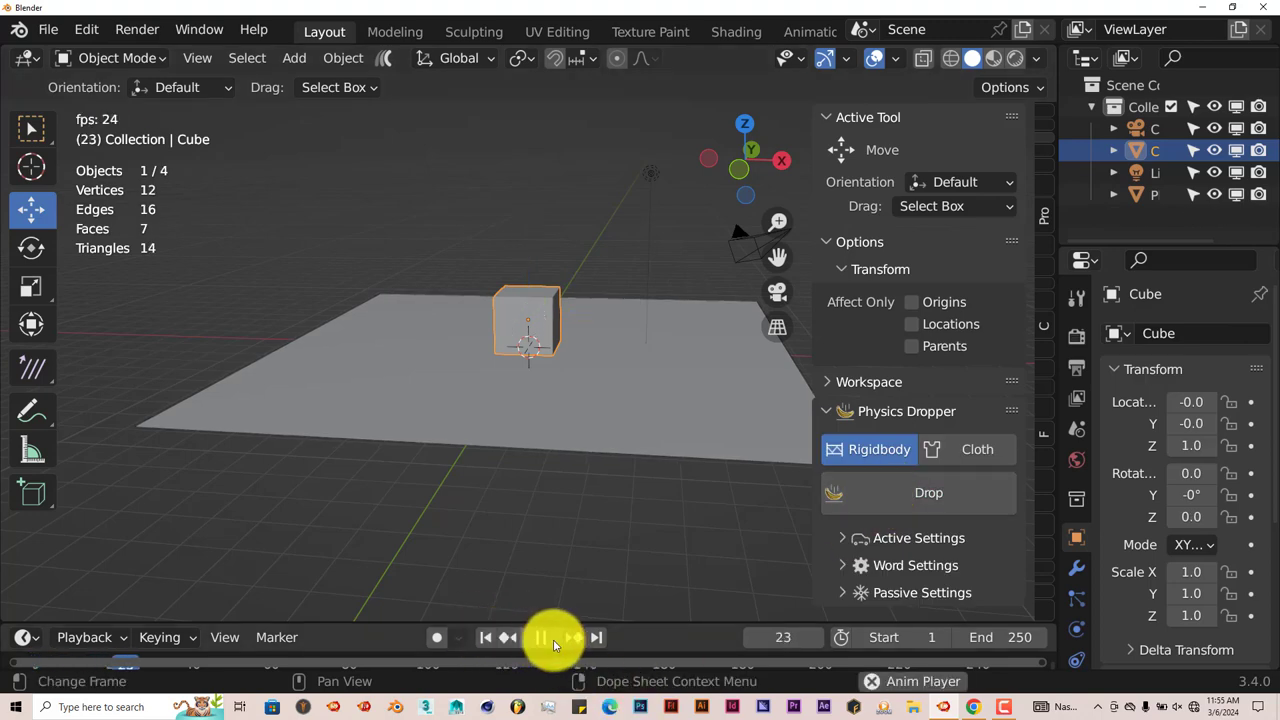
pyautogui.click(553, 639)
pyautogui.click(485, 641)
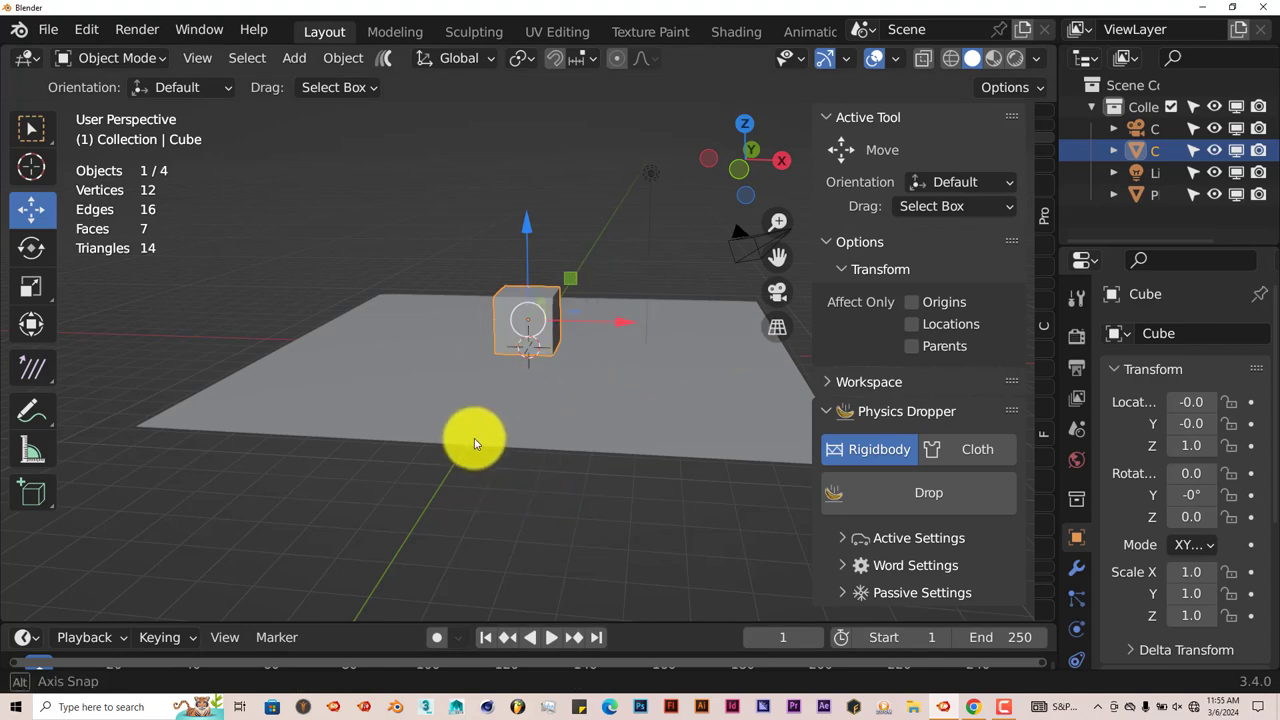
pyautogui.moveTo(471, 437); pyautogui.dragTo(543, 343, button='middle')
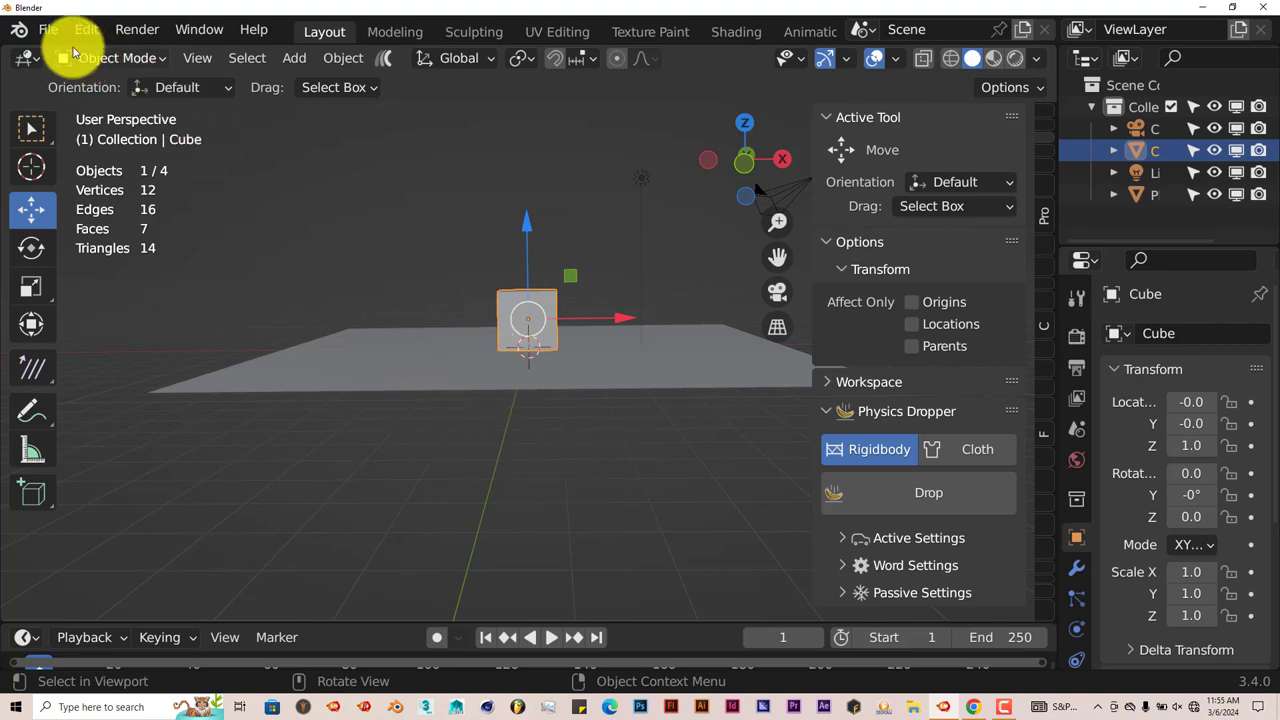
# Step: Start a new General scene without saving and delete the default cube
pyautogui.click(50, 30)
pyautogui.moveTo(120, 54)
pyautogui.click(315, 57)
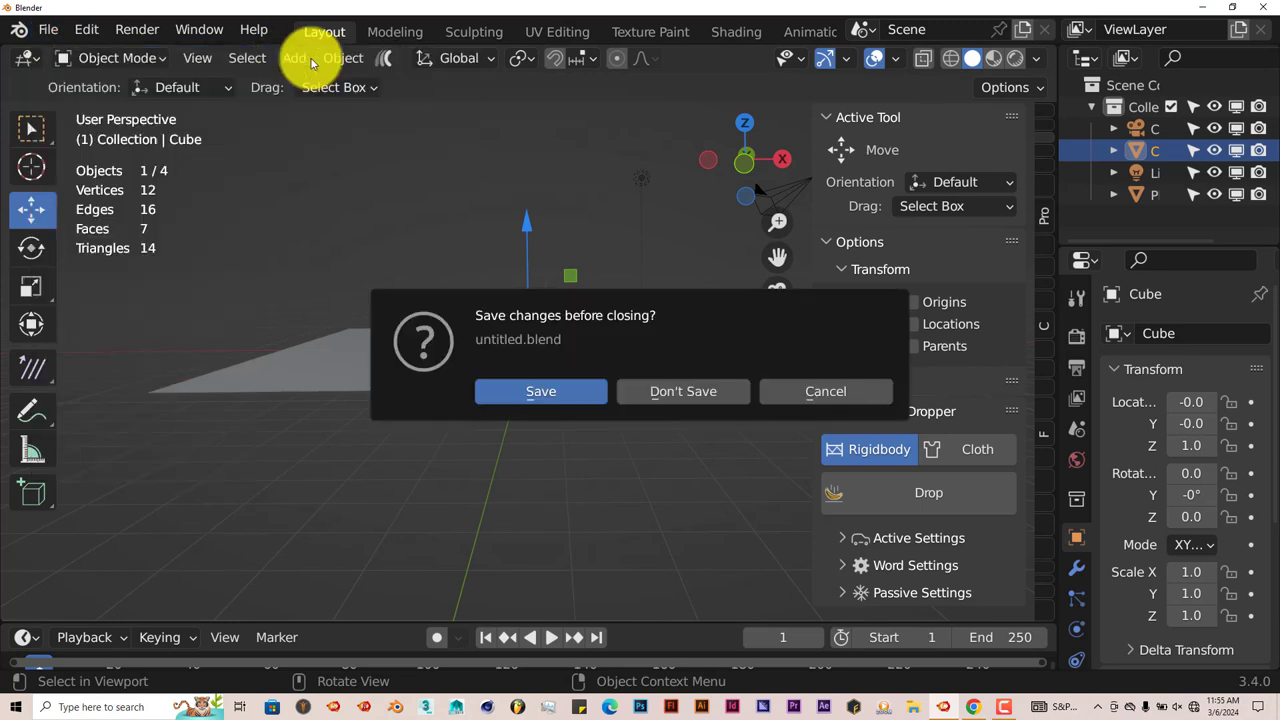
pyautogui.click(674, 395)
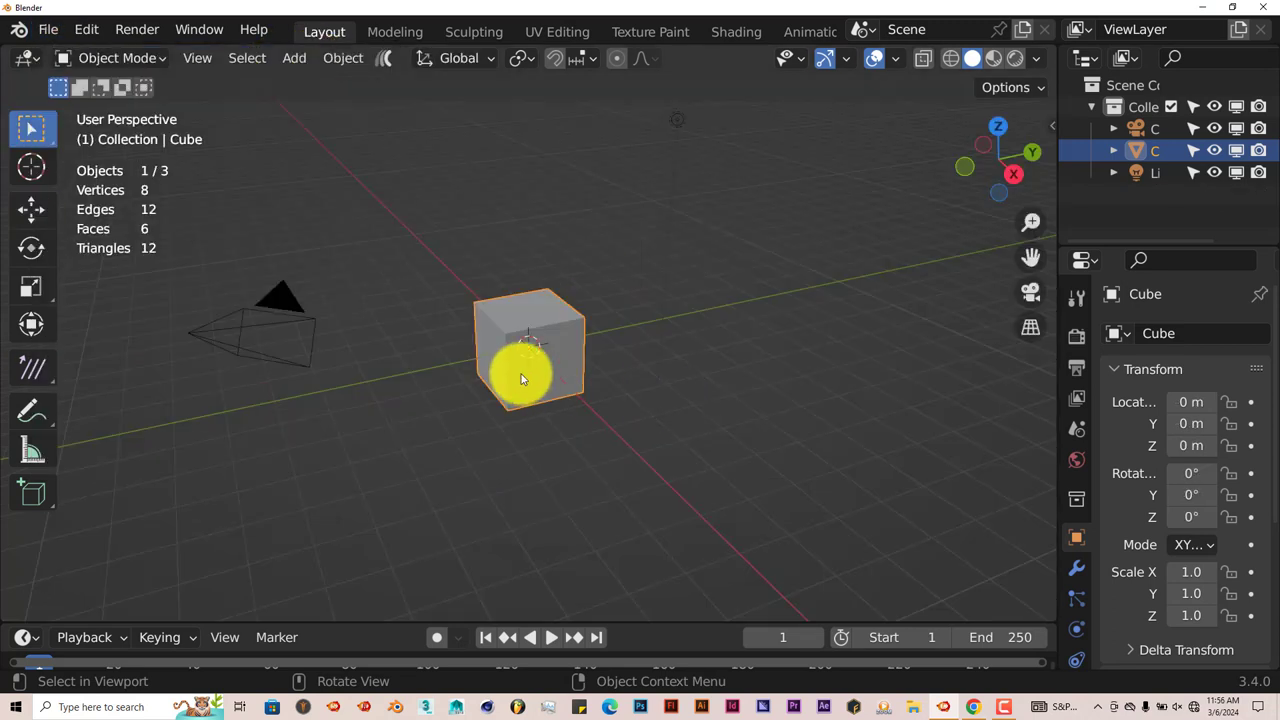
pyautogui.press('Delete')
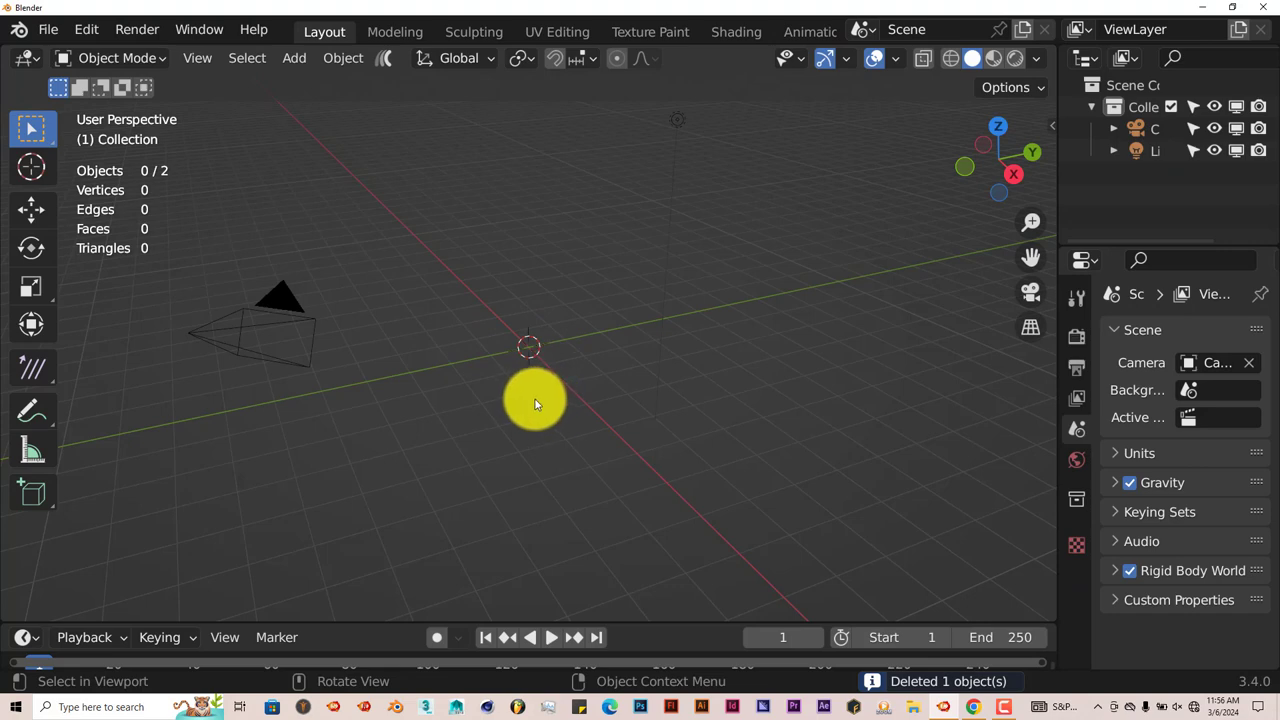
# Step: Add a Suzanne monkey and raise it to Z 10 m in front view
pyautogui.hotkey('shift', 'a')
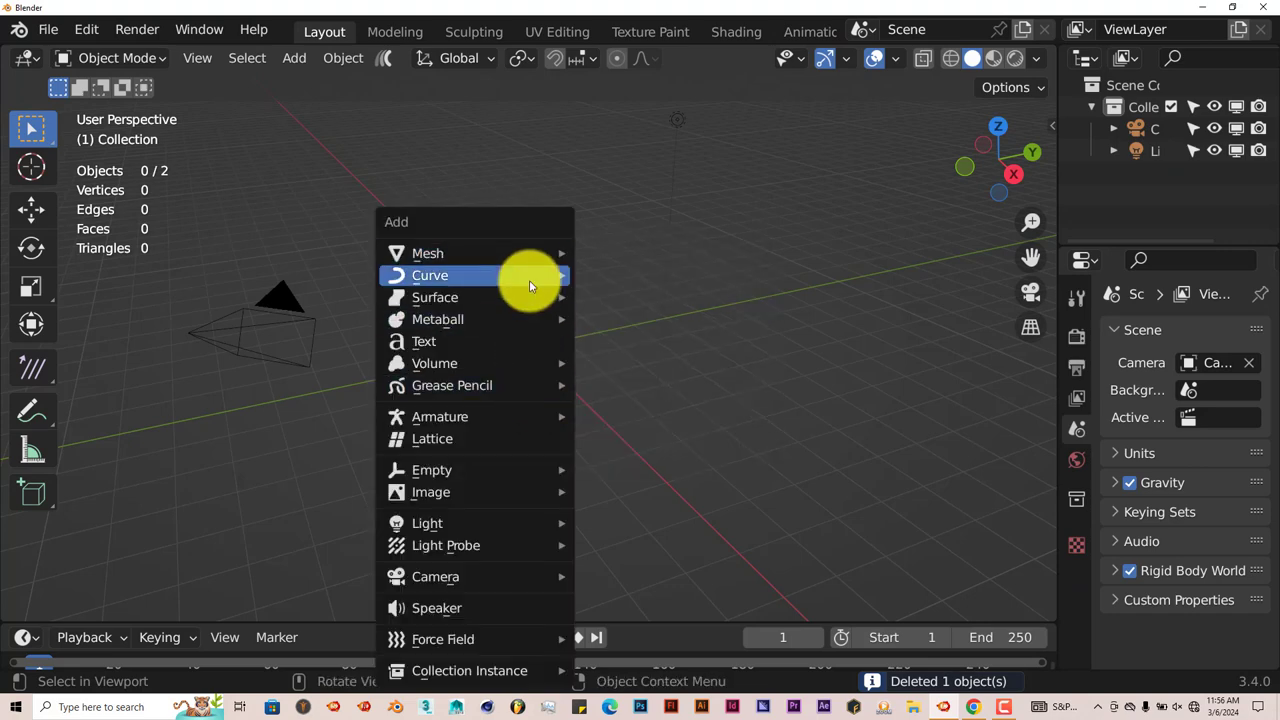
pyautogui.moveTo(531, 256)
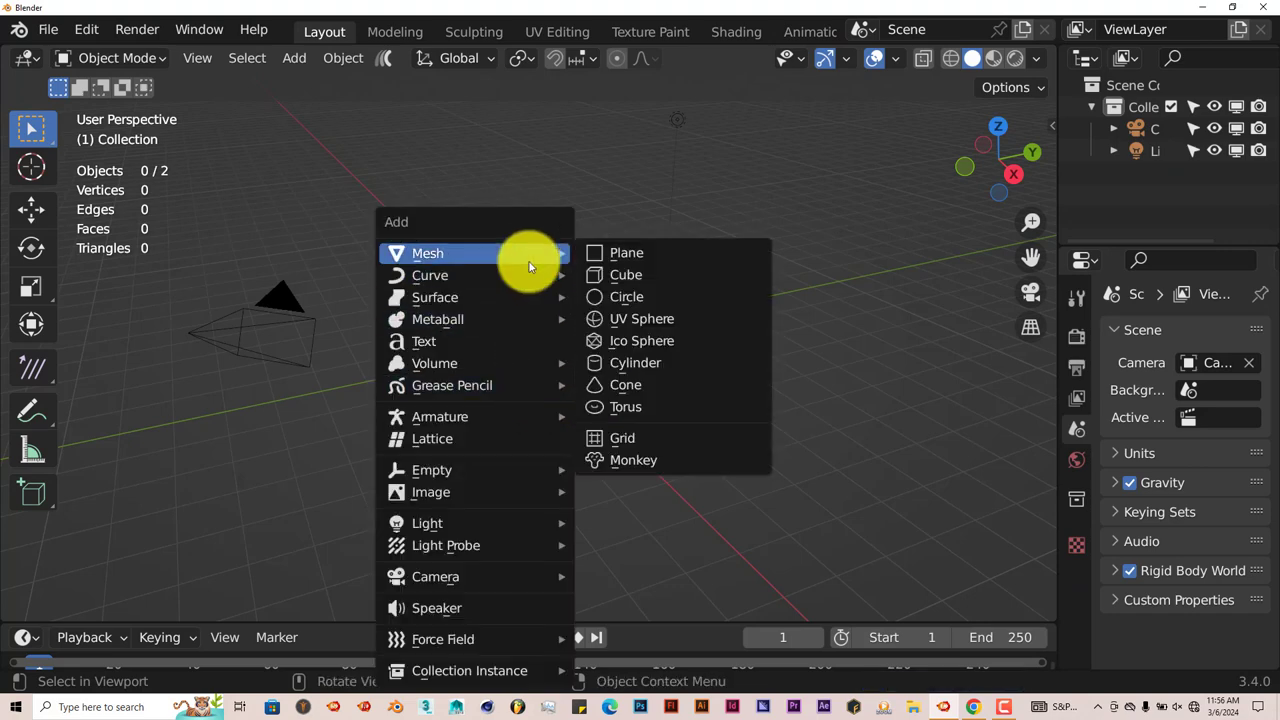
pyautogui.click(643, 460)
pyautogui.click(31, 208)
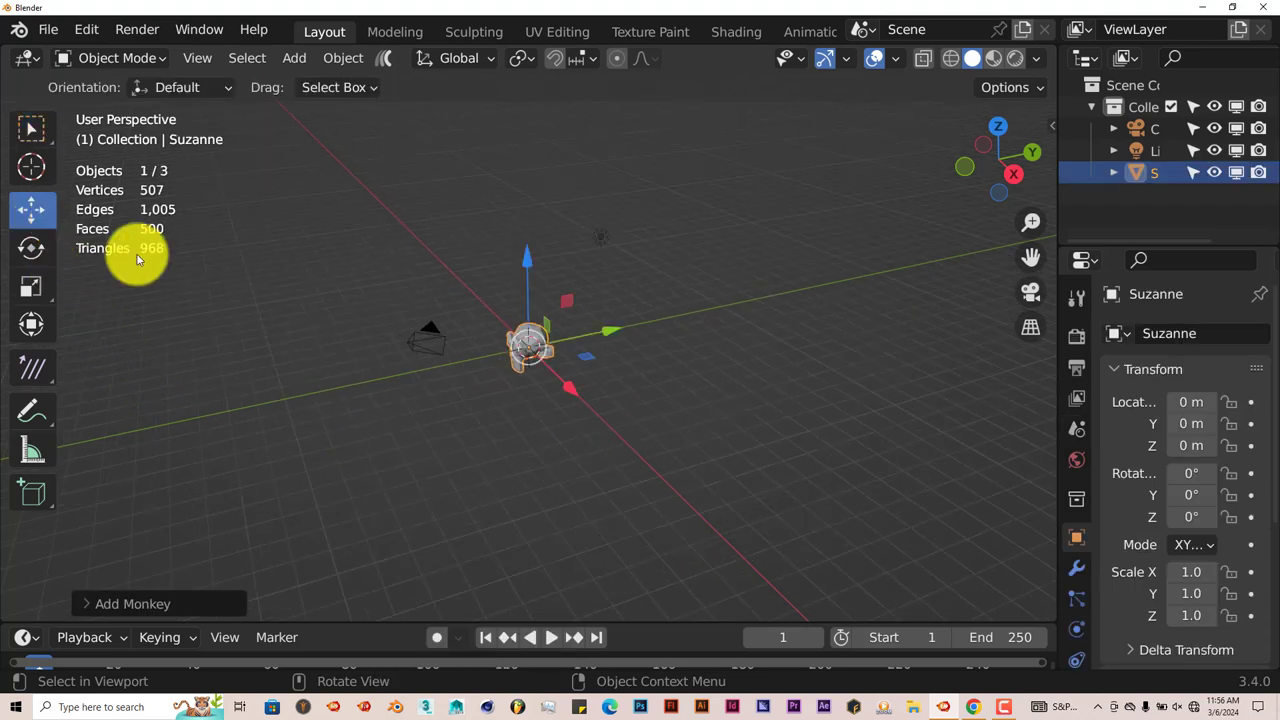
pyautogui.moveTo(529, 272); pyautogui.dragTo(532, 194)
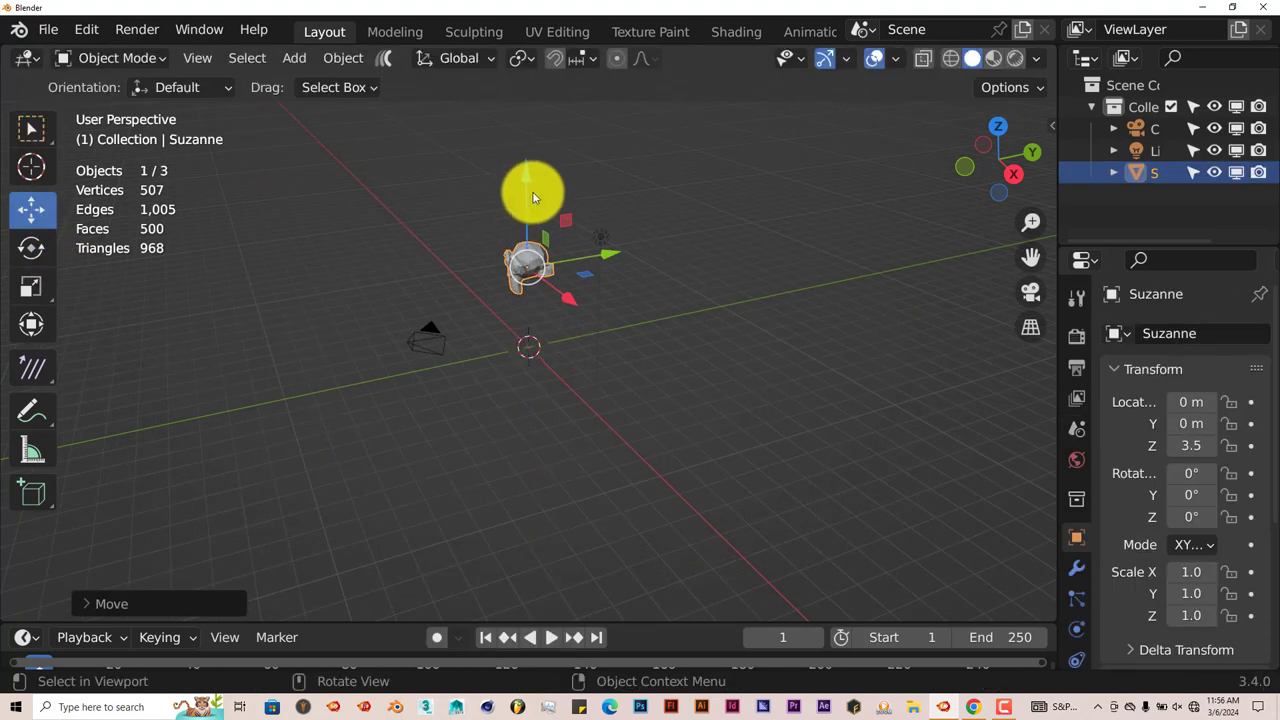
pyautogui.press('KP_1')
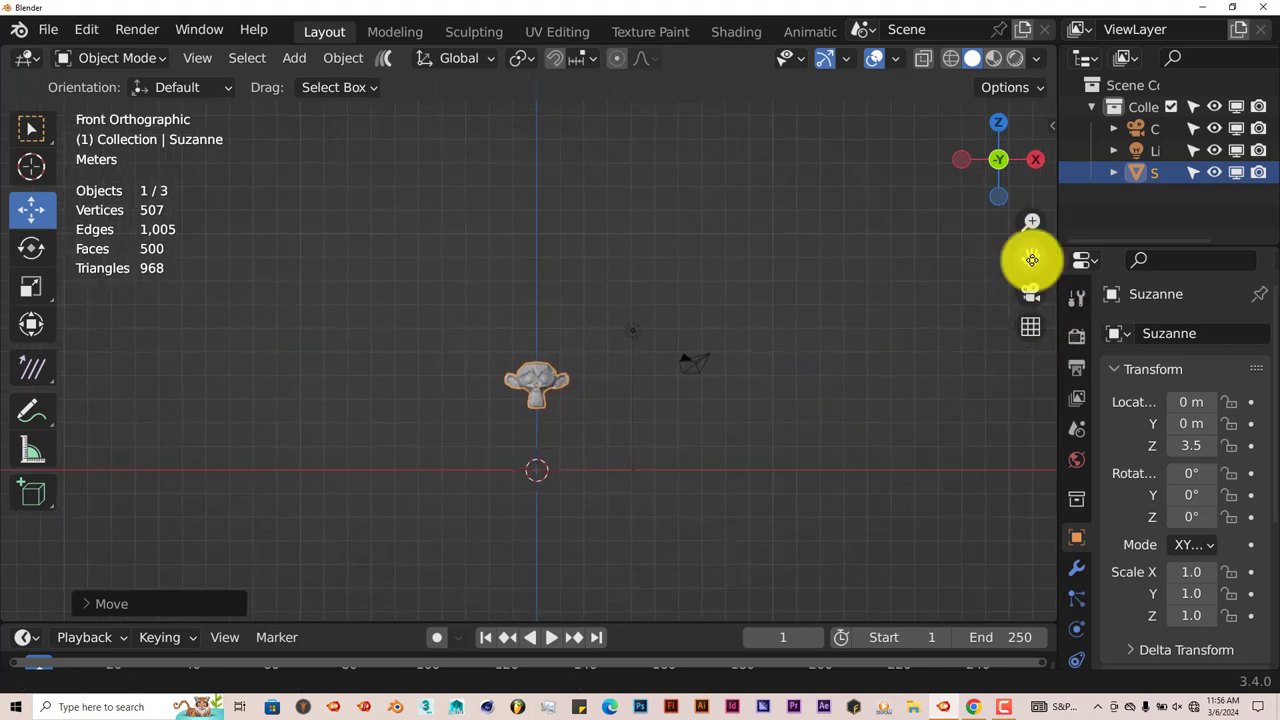
pyautogui.moveTo(1032, 260); pyautogui.dragTo(1032, 260)
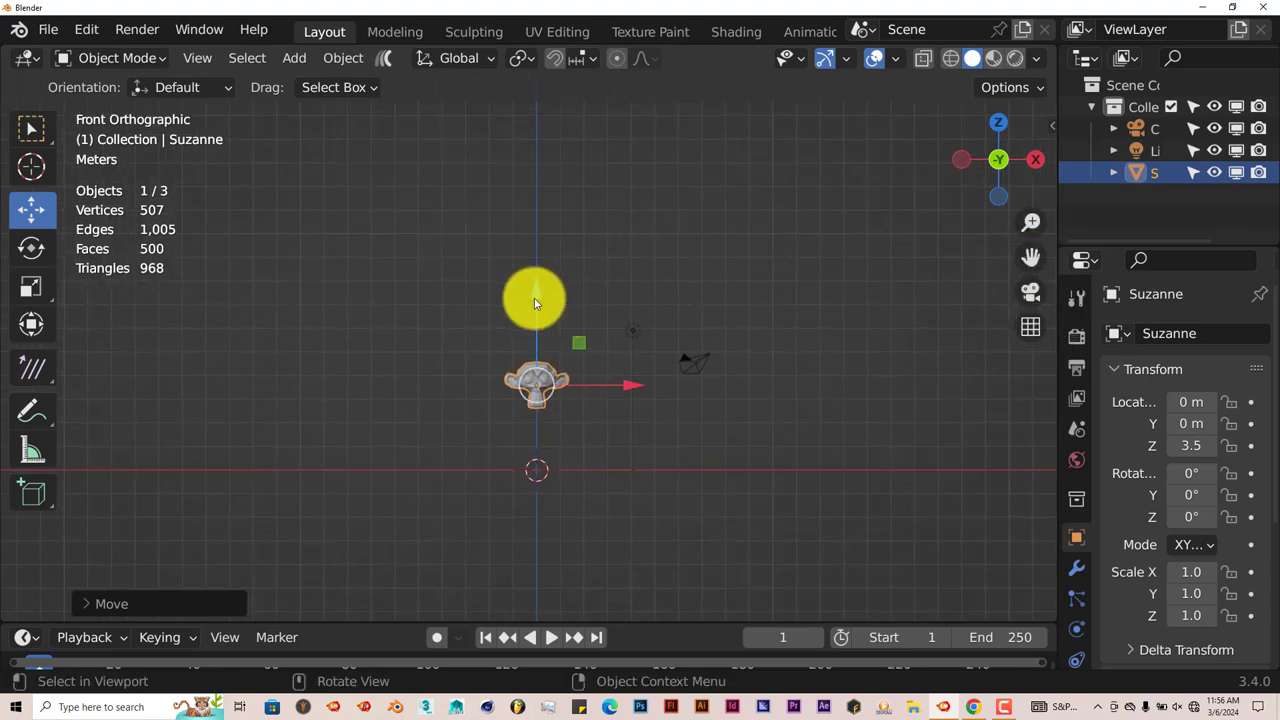
pyautogui.moveTo(534, 298); pyautogui.dragTo(535, 114)
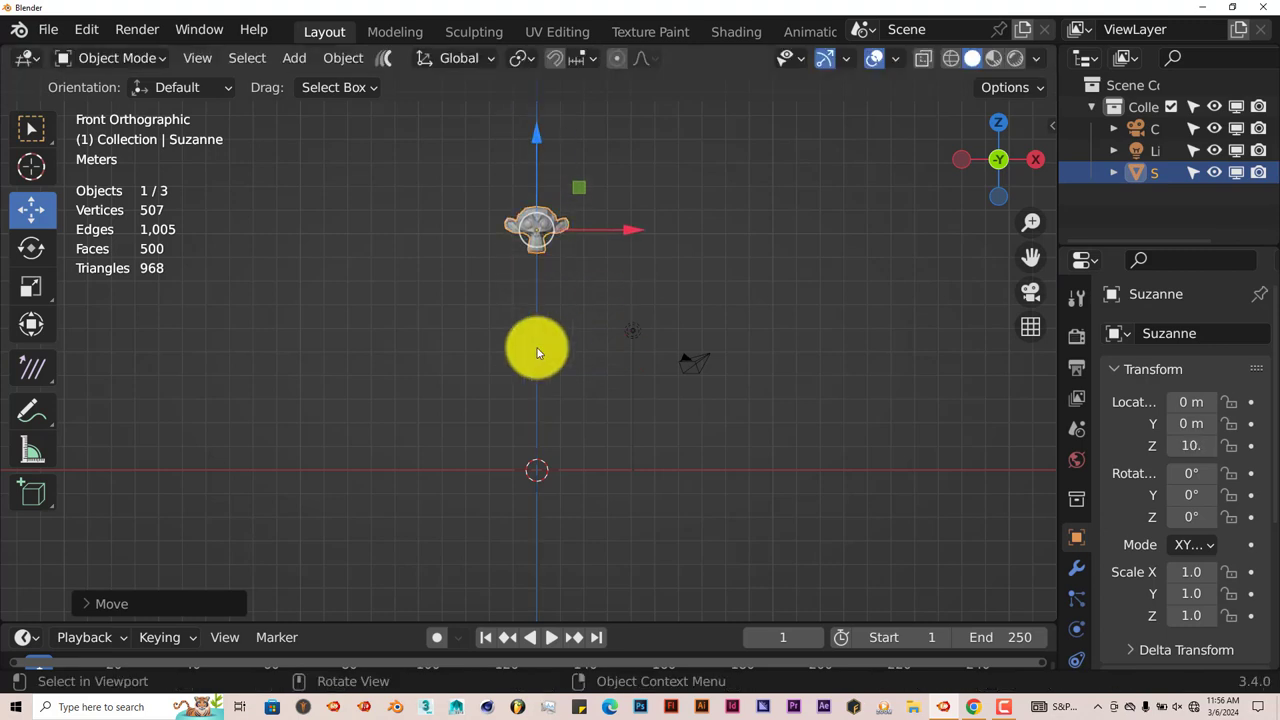
# Step: Add a second monkey and move it to X -5.2 m, Z 6.9 m
pyautogui.hotkey('shift', 'a')
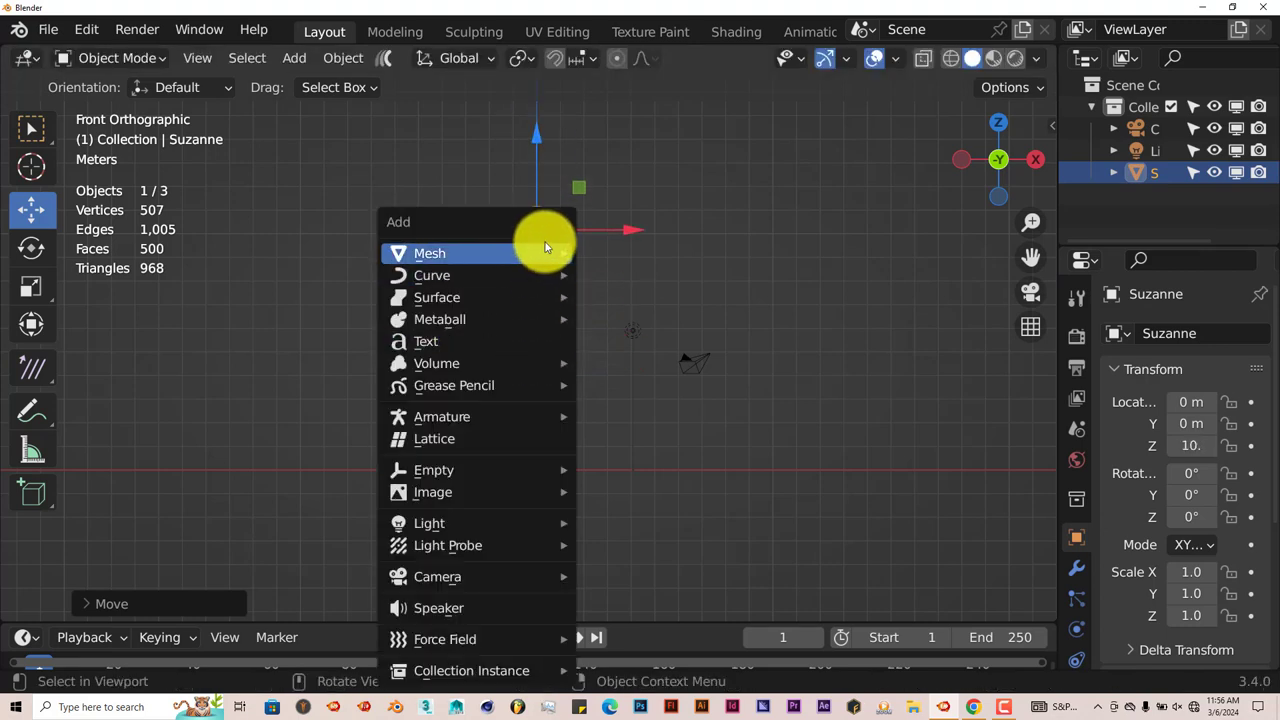
pyautogui.moveTo(543, 250)
pyautogui.click(640, 459)
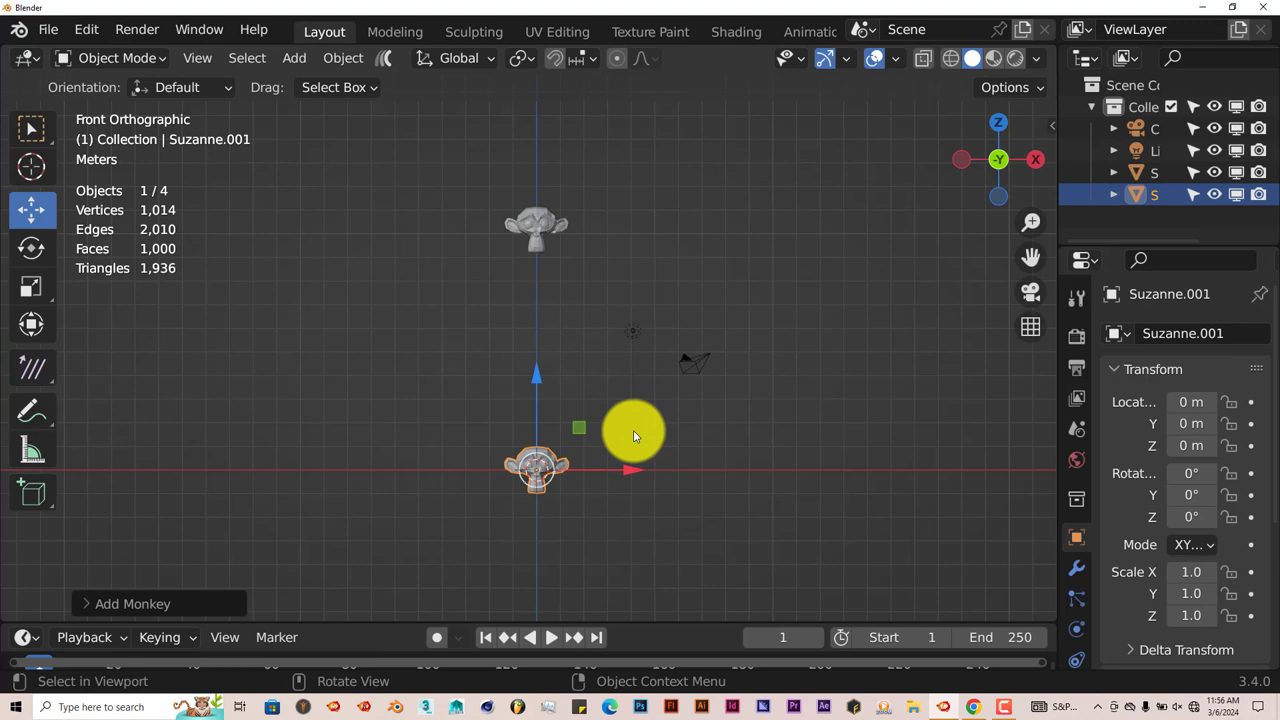
pyautogui.moveTo(620, 480); pyautogui.dragTo(494, 462)
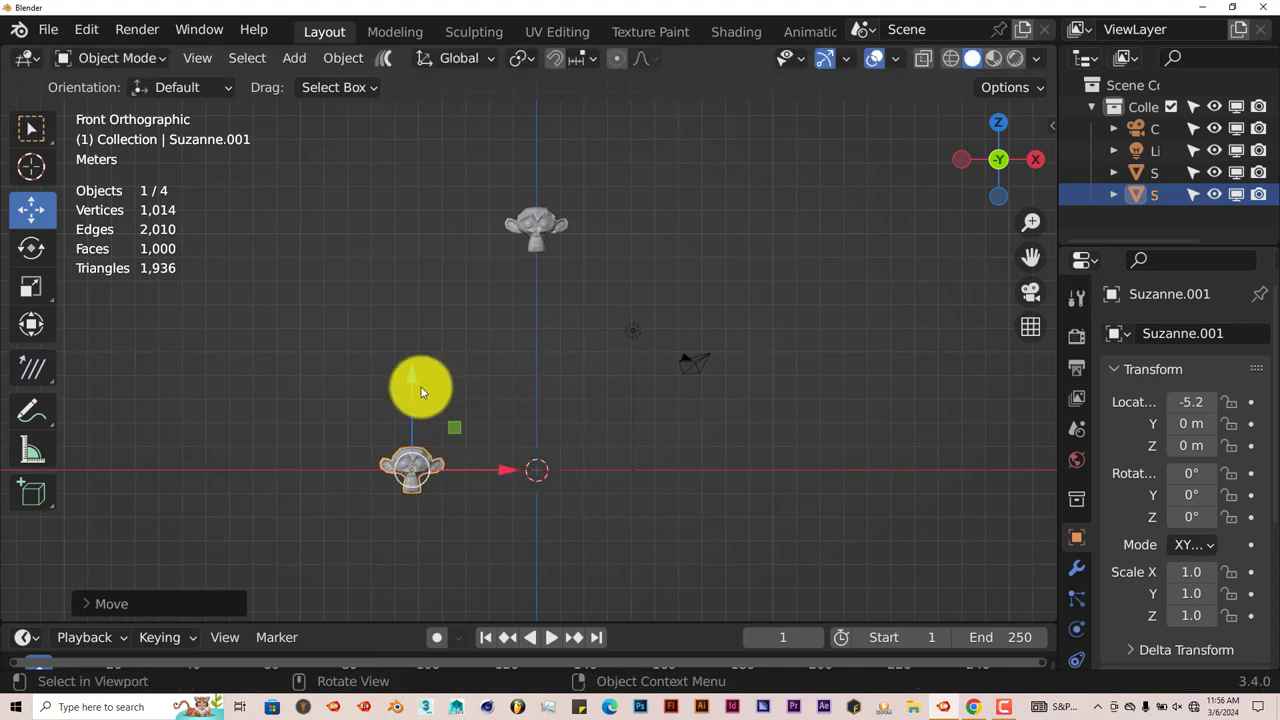
pyautogui.moveTo(408, 363); pyautogui.dragTo(413, 210)
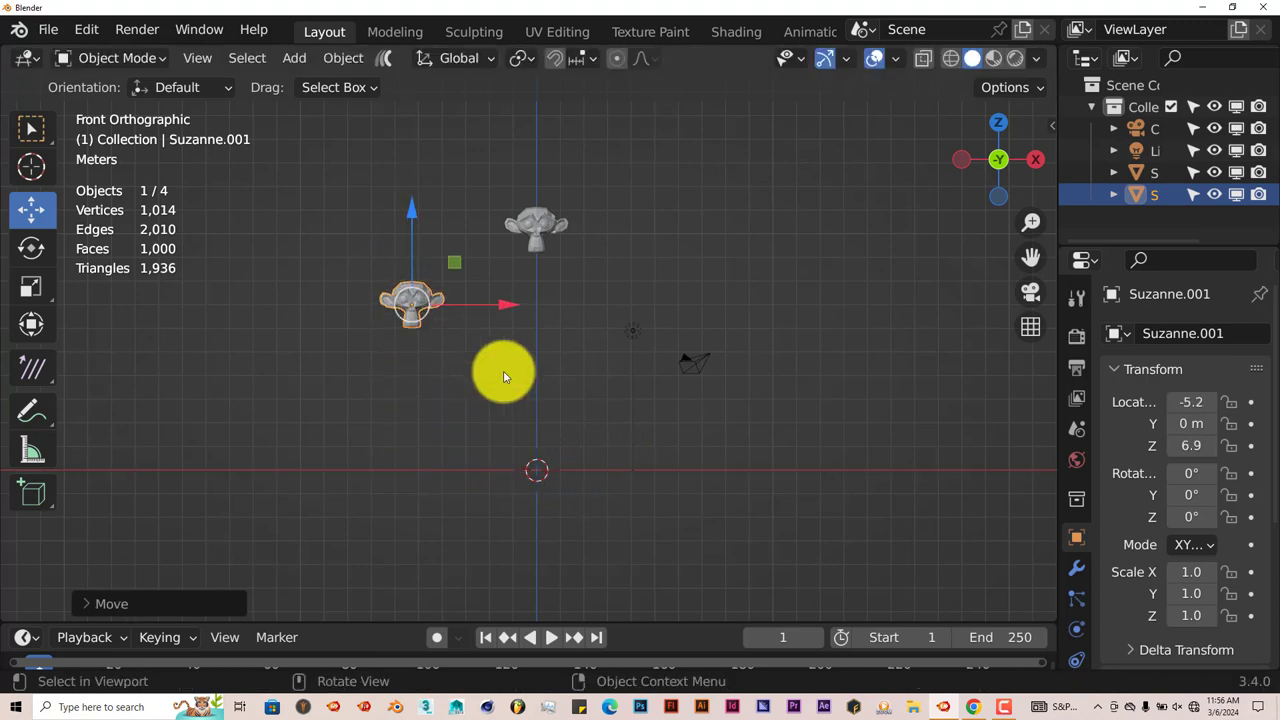
# Step: Add a third monkey and move it to X 4.9 m, Z 6.2 m
pyautogui.hotkey('shift', 'a')
pyautogui.moveTo(503, 374)
pyautogui.moveTo(487, 254)
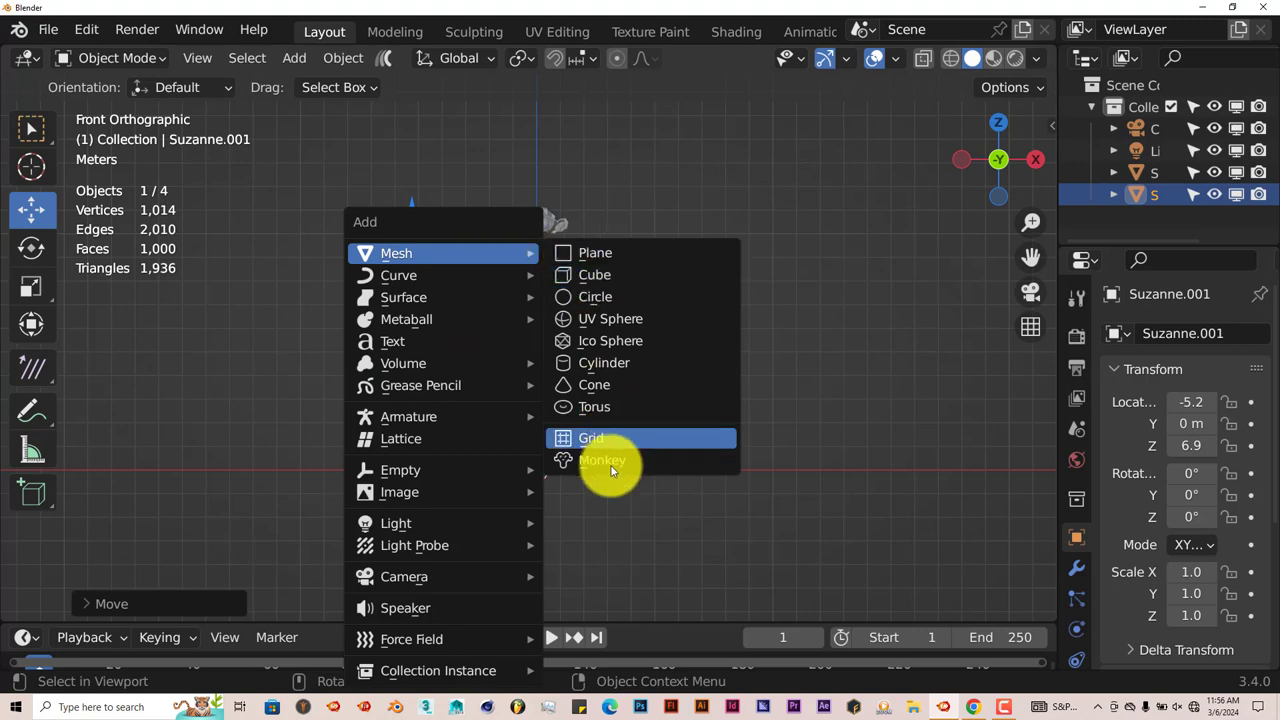
pyautogui.click(612, 474)
pyautogui.moveTo(634, 472); pyautogui.dragTo(756, 470)
pyautogui.moveTo(659, 385); pyautogui.dragTo(648, 222)
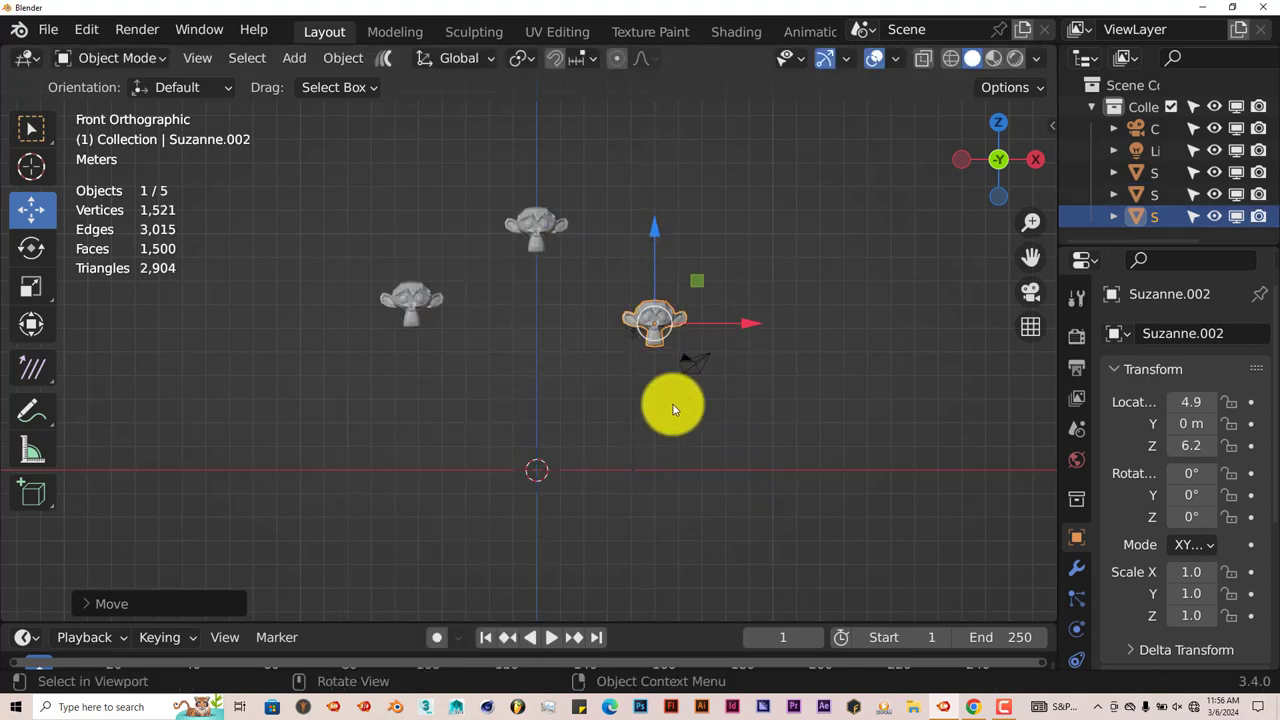
# Step: Shift the third monkey toward the centre and the second monkey to X -1.9 m
pyautogui.moveTo(671, 409); pyautogui.dragTo(719, 363, button='middle')
pyautogui.moveTo(743, 315); pyautogui.dragTo(632, 315)
pyautogui.click(405, 318)
pyautogui.moveTo(480, 315); pyautogui.dragTo(568, 324)
pyautogui.moveTo(575, 340)
pyautogui.mouseDown(button='middle')
pyautogui.moveTo(586, 380)
pyautogui.moveTo(576, 348)
pyautogui.mouseUp(button='middle')
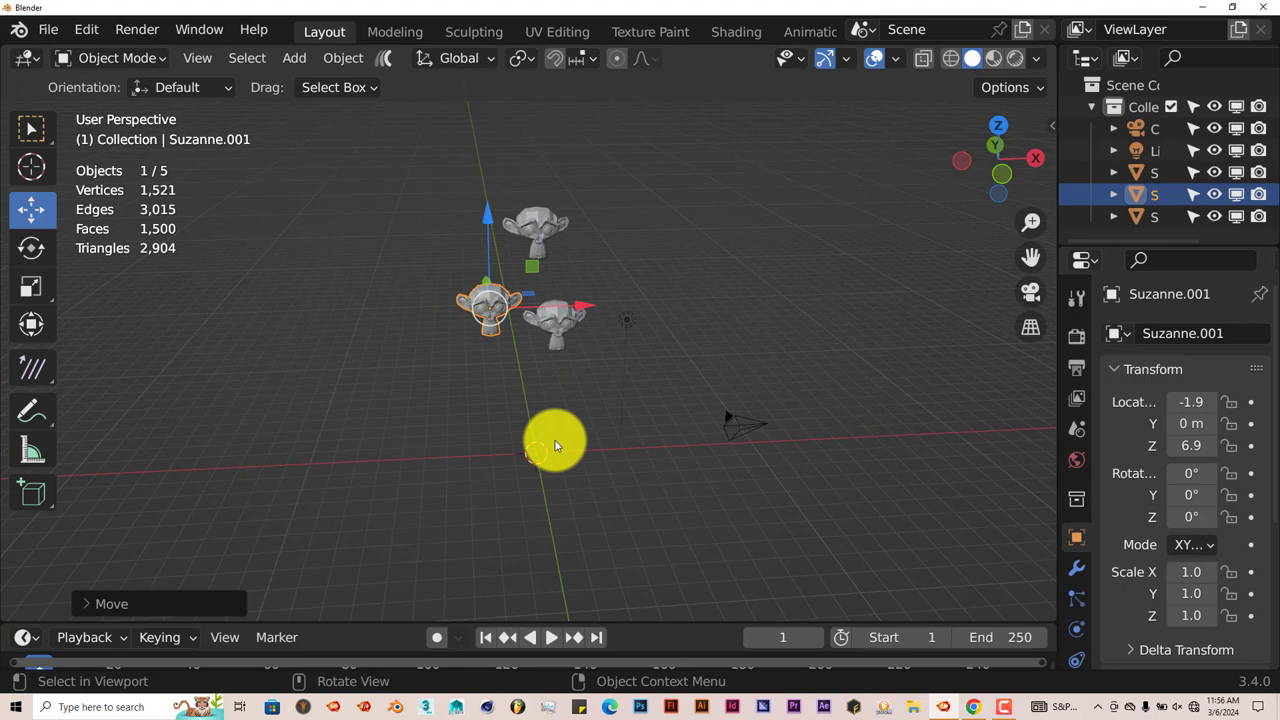
pyautogui.moveTo(543, 449); pyautogui.dragTo(553, 203, button='middle')
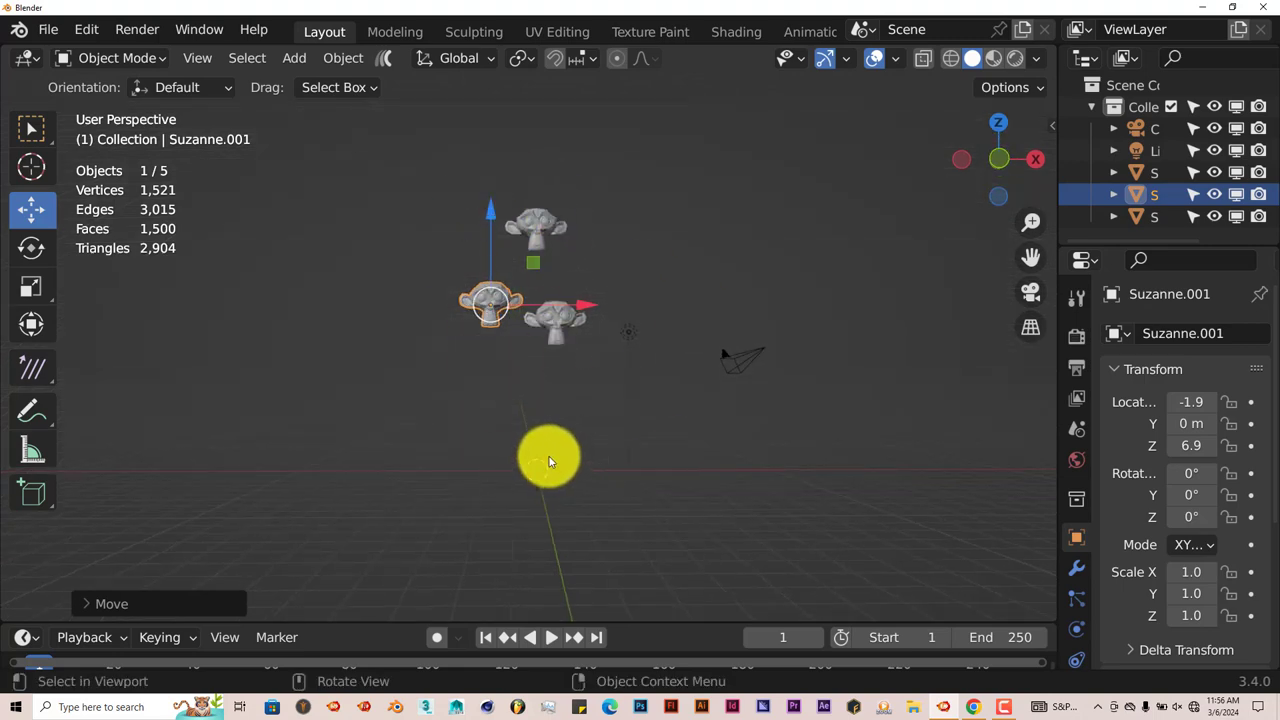
pyautogui.hotkey('shift', 'a')
pyautogui.moveTo(523, 255)
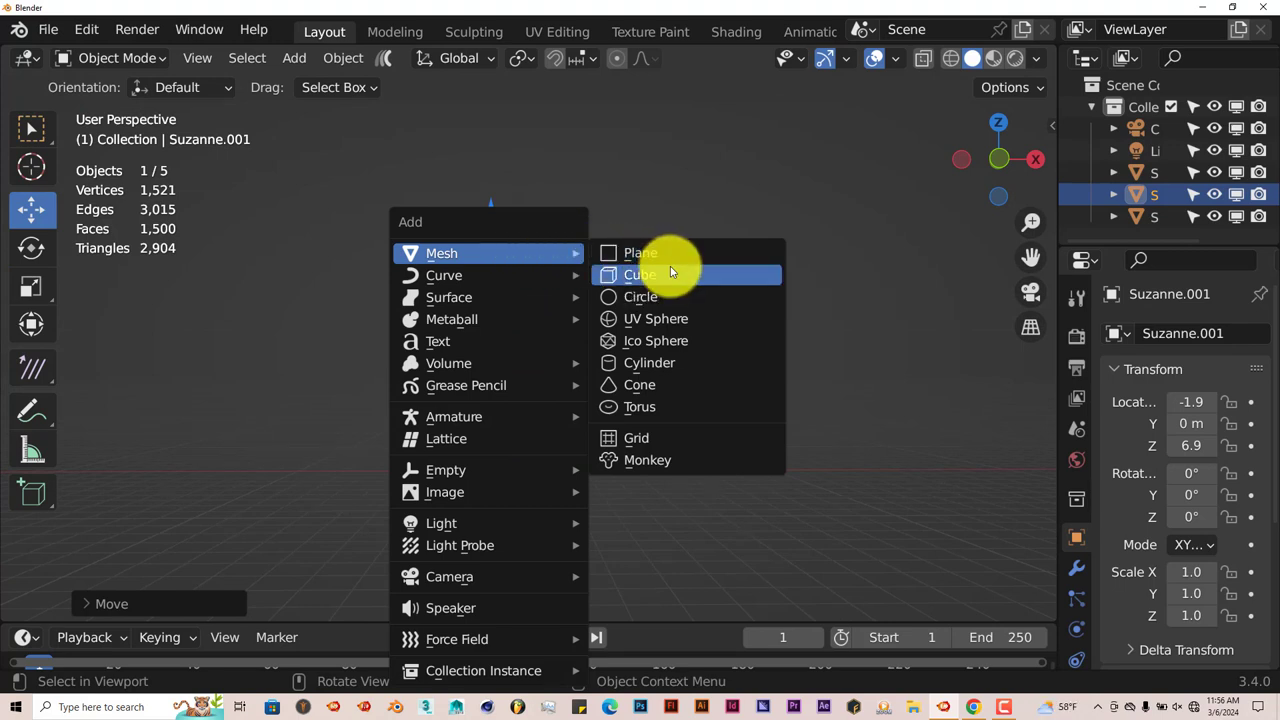
# Step: Add a UV sphere at the origin and scale it to 4.8 in front view
pyautogui.click(657, 319)
pyautogui.press('KP_1')
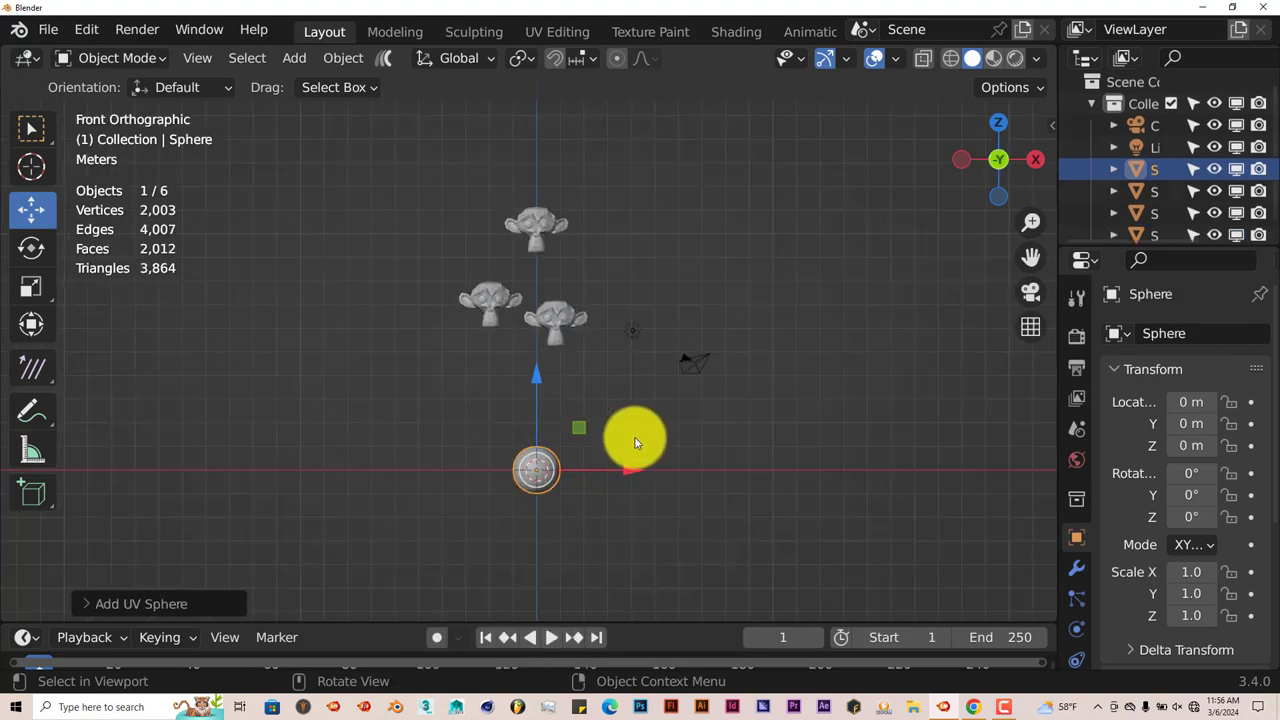
pyautogui.scroll(5, 641, 471)
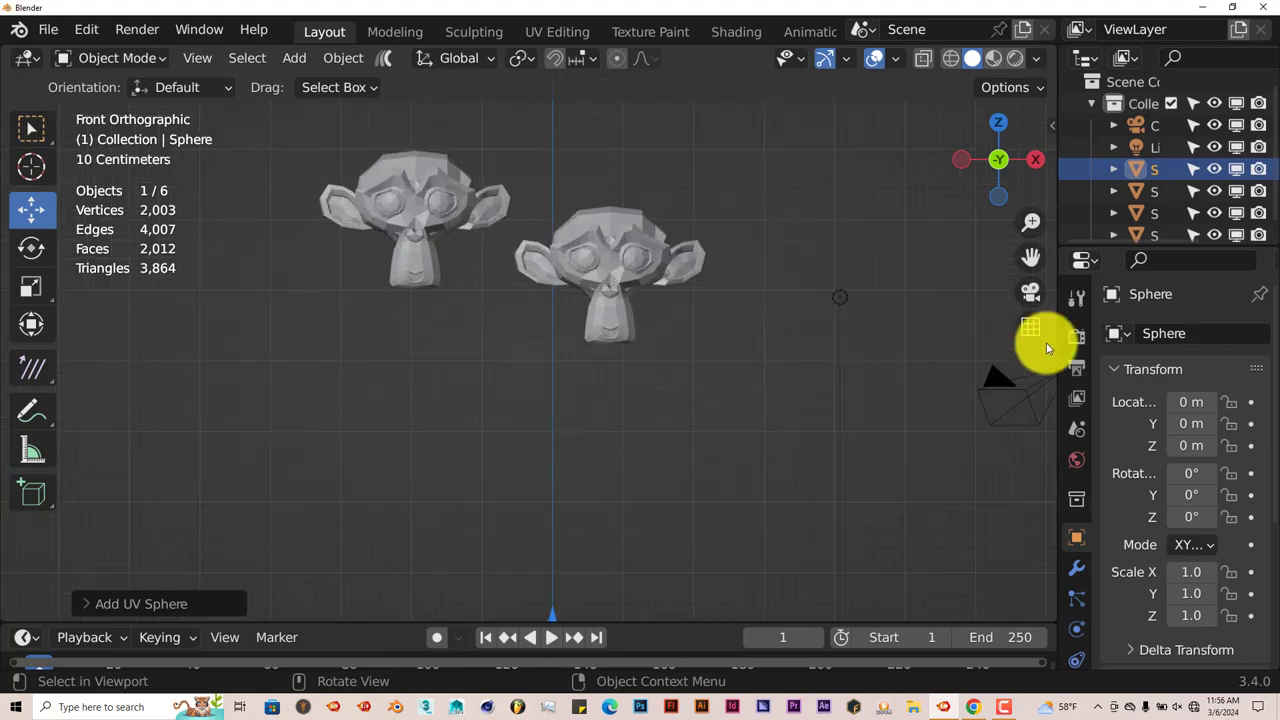
pyautogui.moveTo(1038, 261); pyautogui.dragTo(1055, 442)
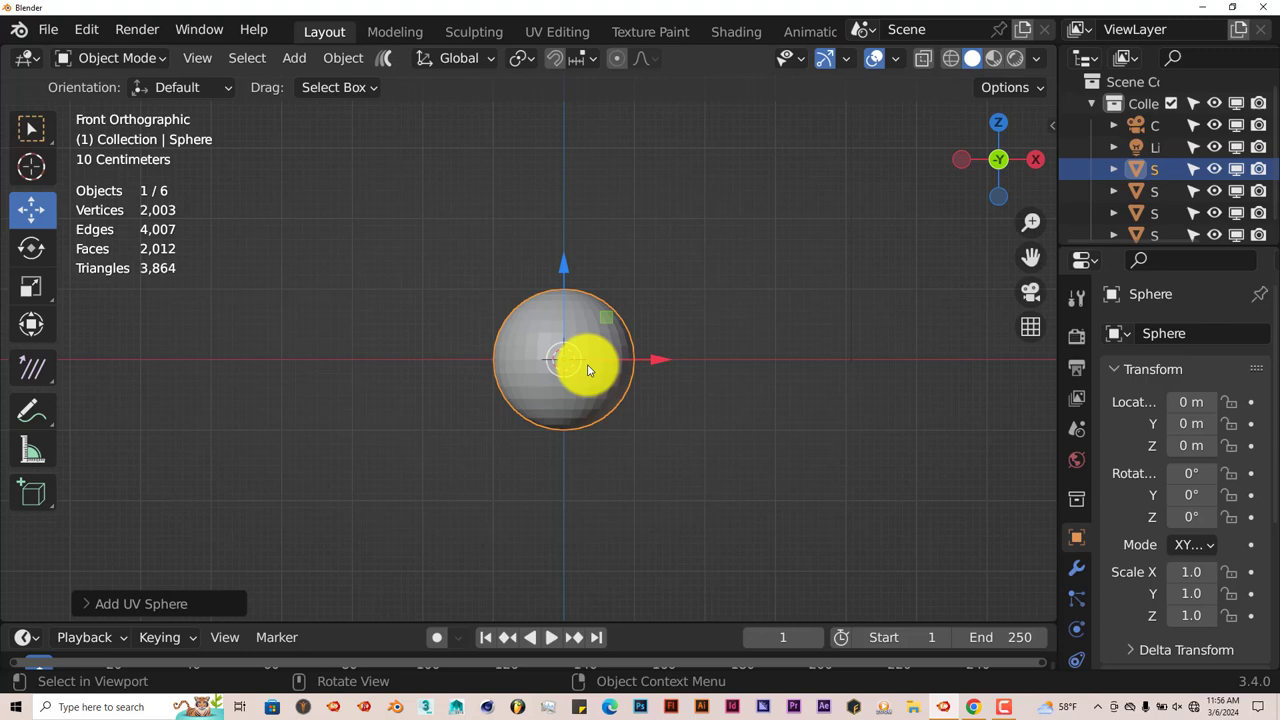
pyautogui.scroll(-3, 581, 391)
pyautogui.press('s')
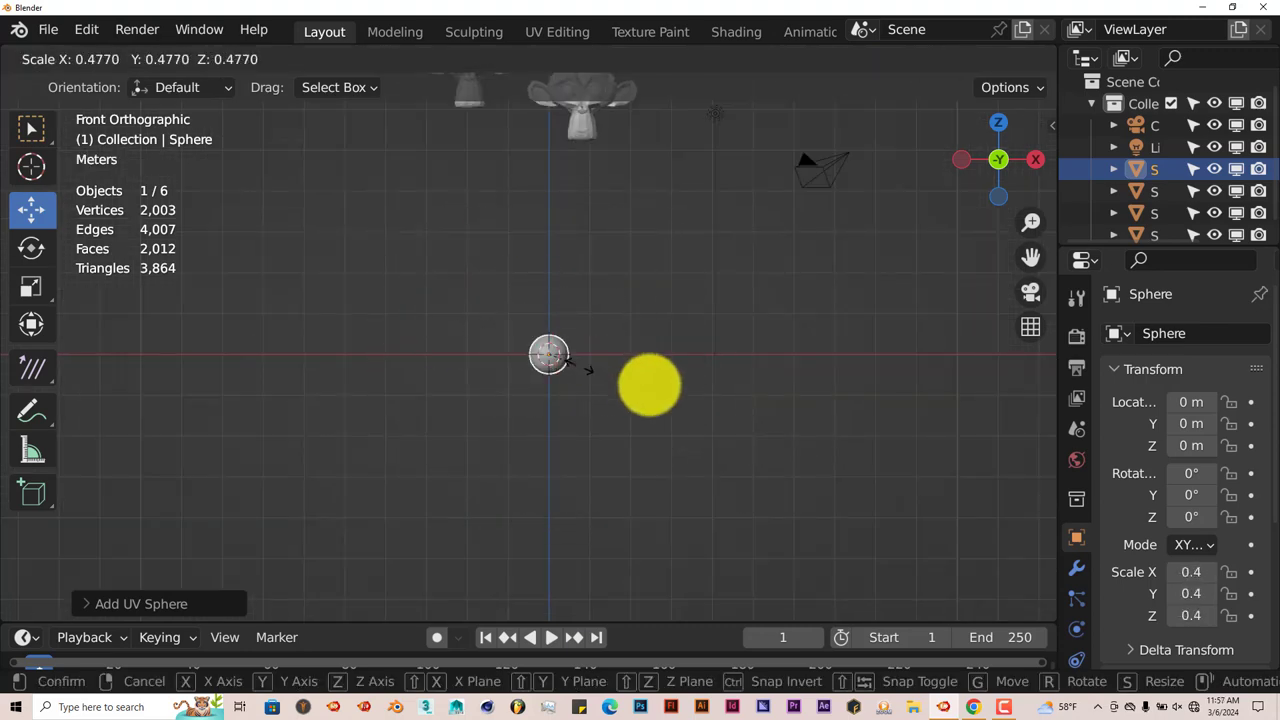
pyautogui.click(834, 426)
pyautogui.scroll(-3, 613, 353)
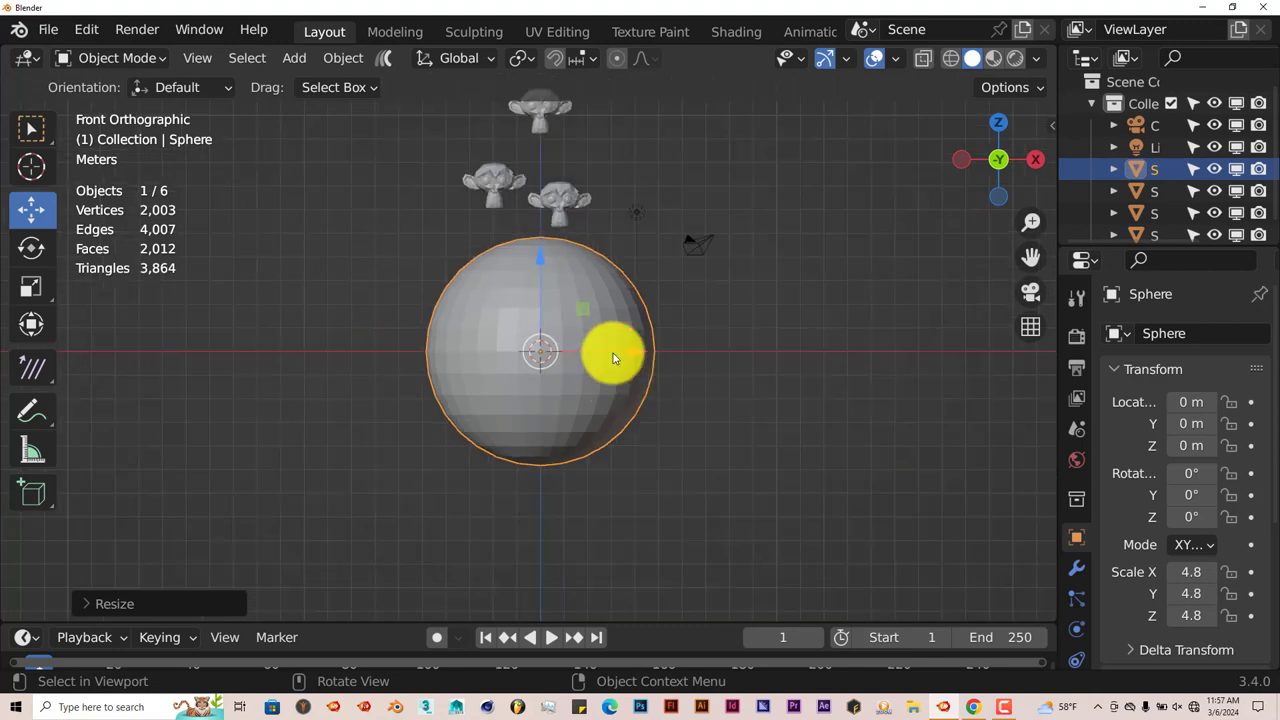
pyautogui.scroll(1, 552, 203)
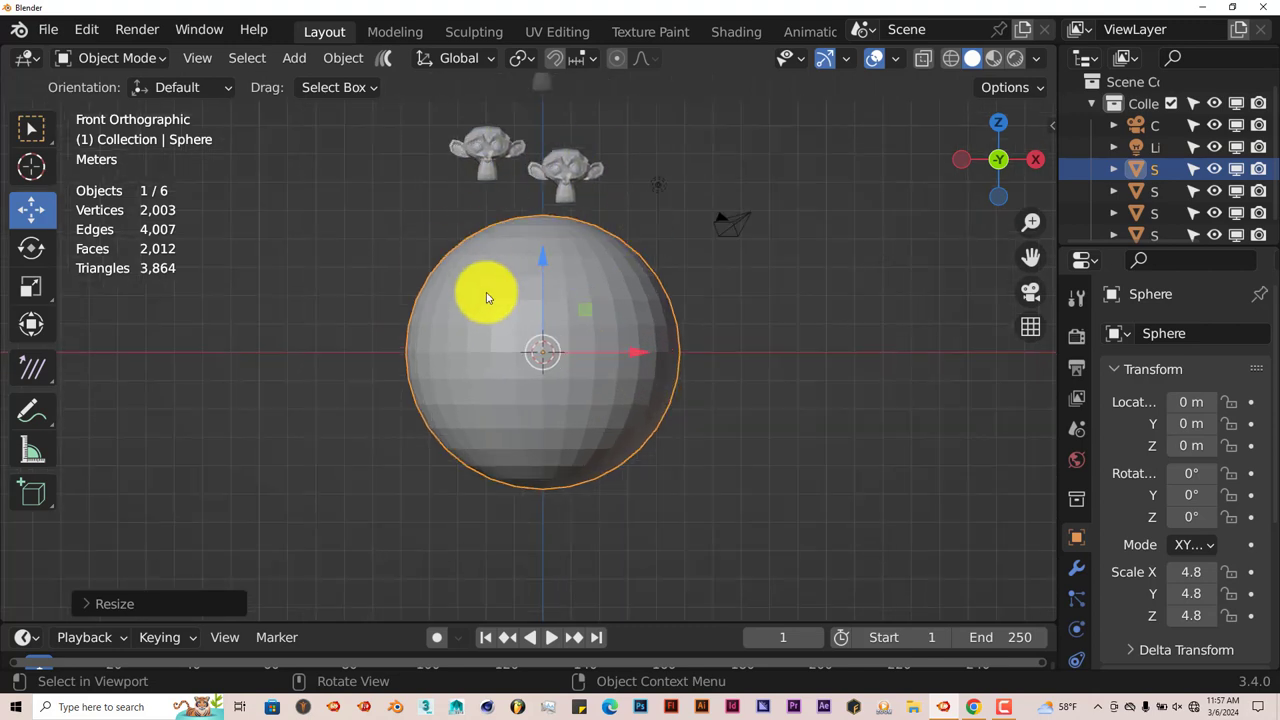
pyautogui.scroll(1, 567, 392)
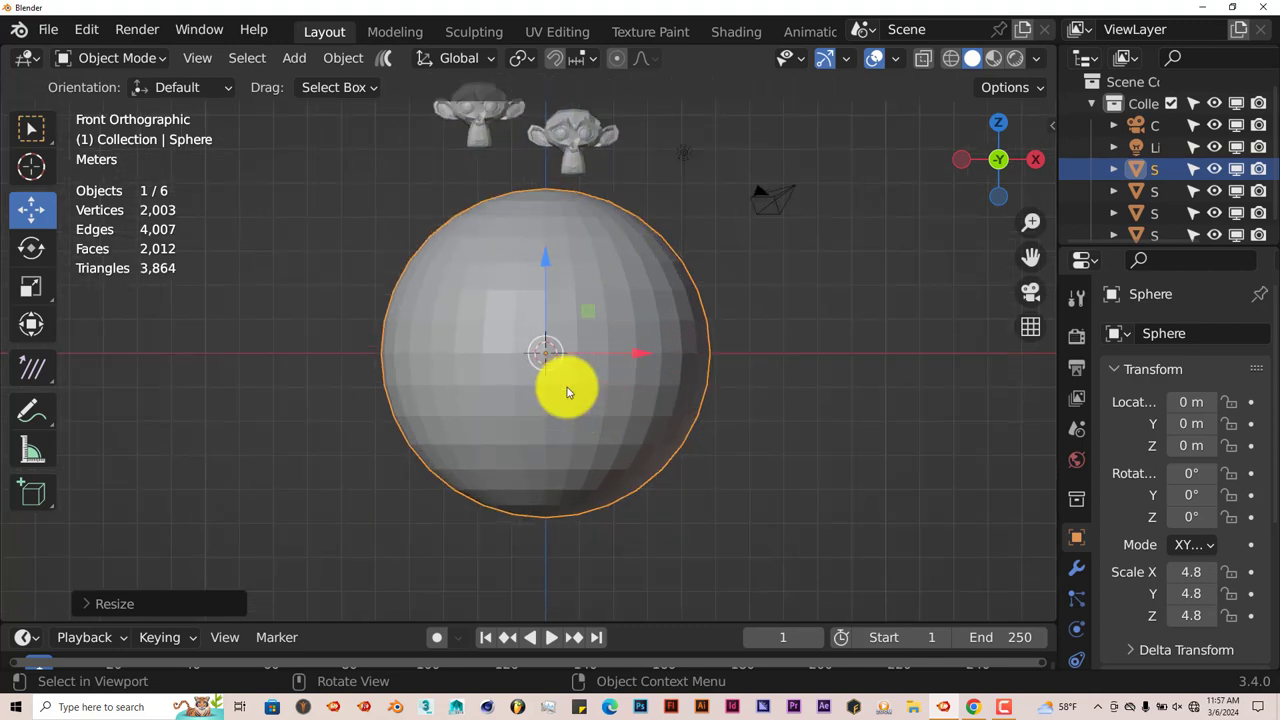
# Step: Switch to wireframe shading and enter Edit Mode on the sphere with all vertices deselected
pyautogui.press('z')
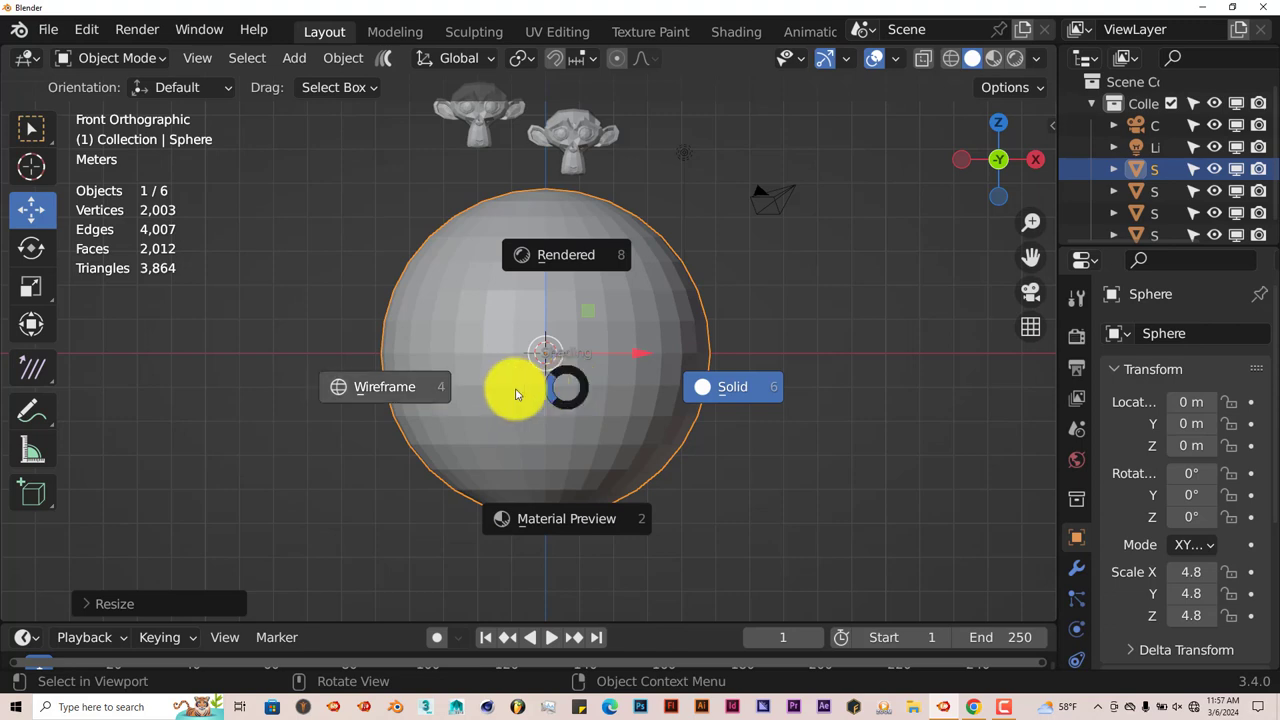
pyautogui.click(411, 384)
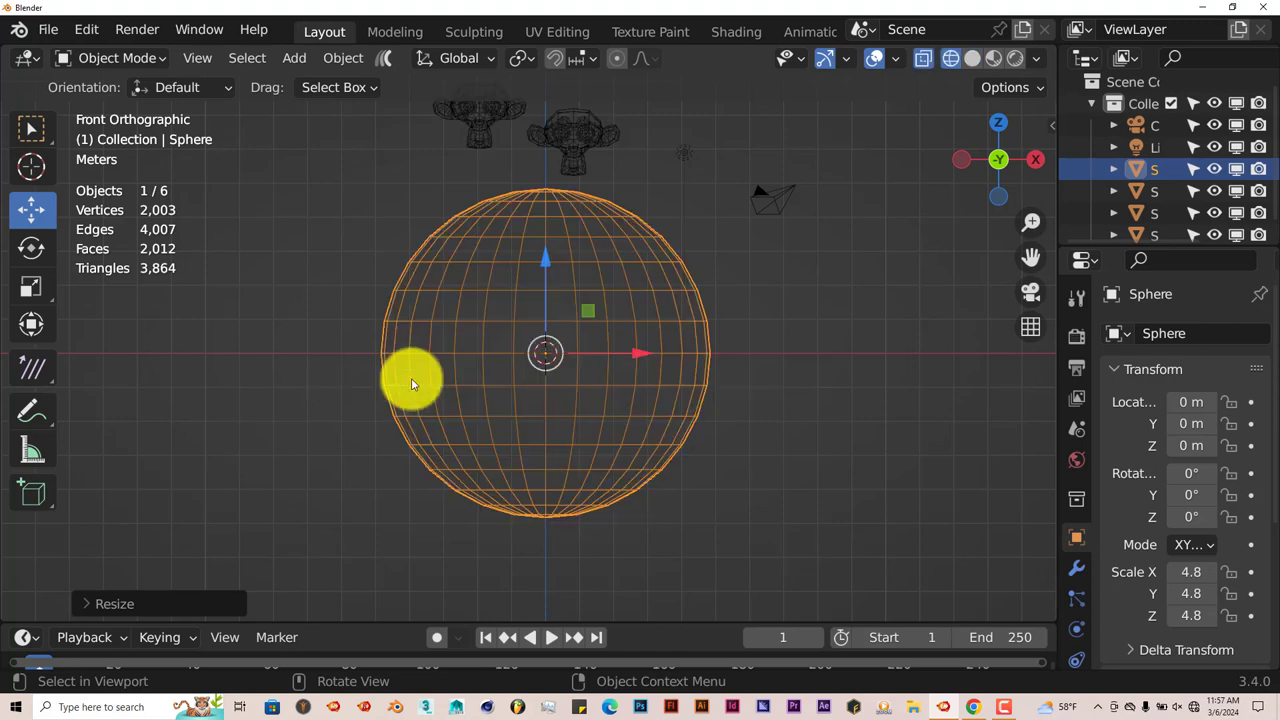
pyautogui.press('Tab')
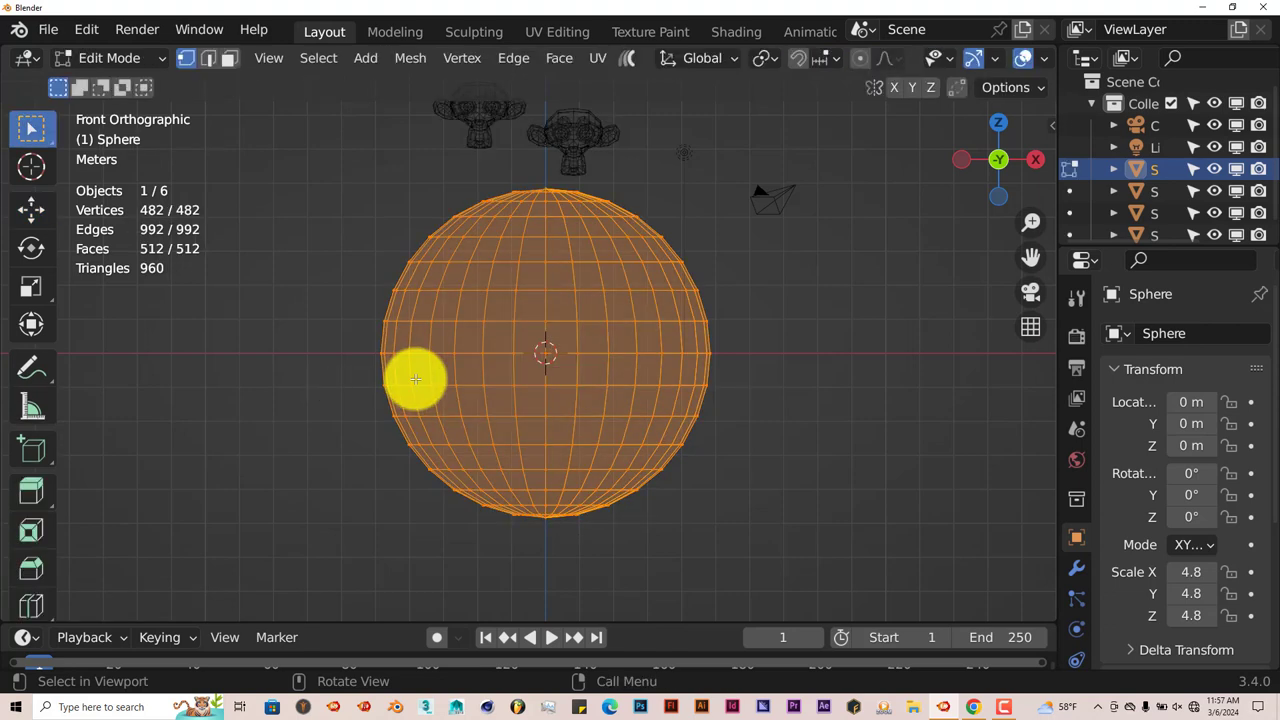
pyautogui.scroll(-2, 368, 310)
pyautogui.click(357, 309)
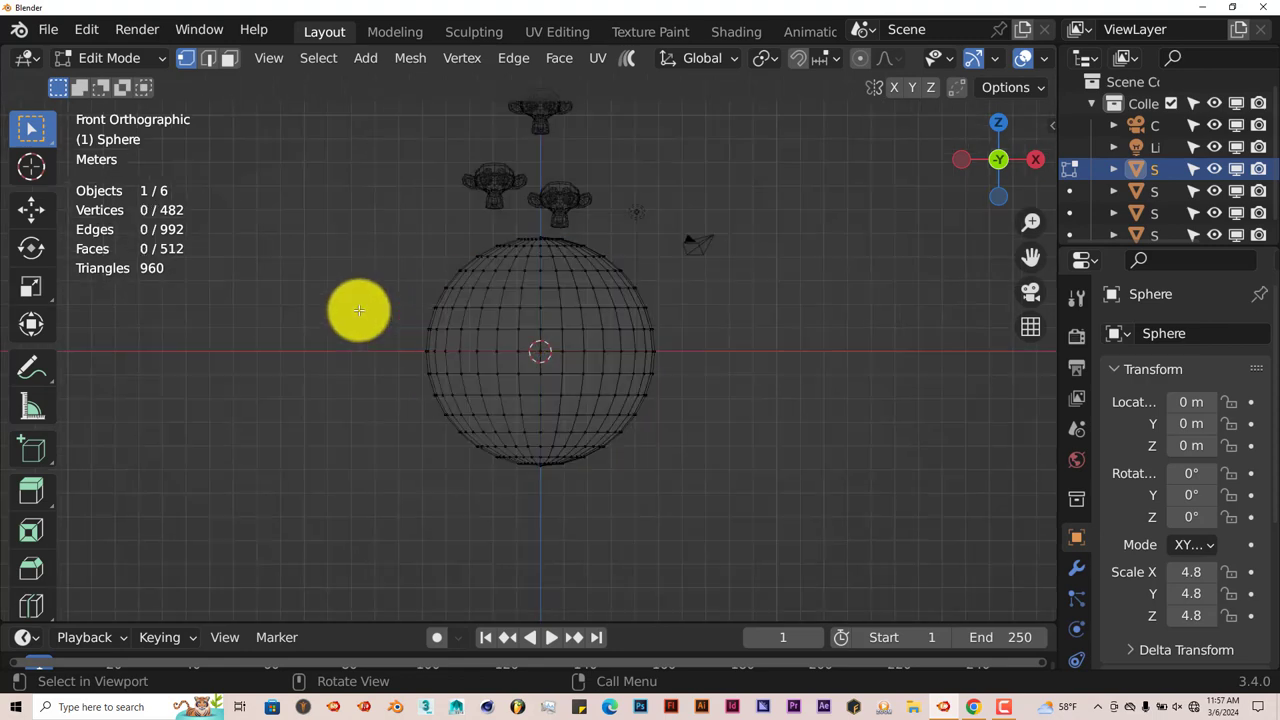
pyautogui.scroll(1, 390, 277)
# Step: Box-select and delete the sphere's upper-half vertices, then return to Object Mode
pyautogui.press('b')
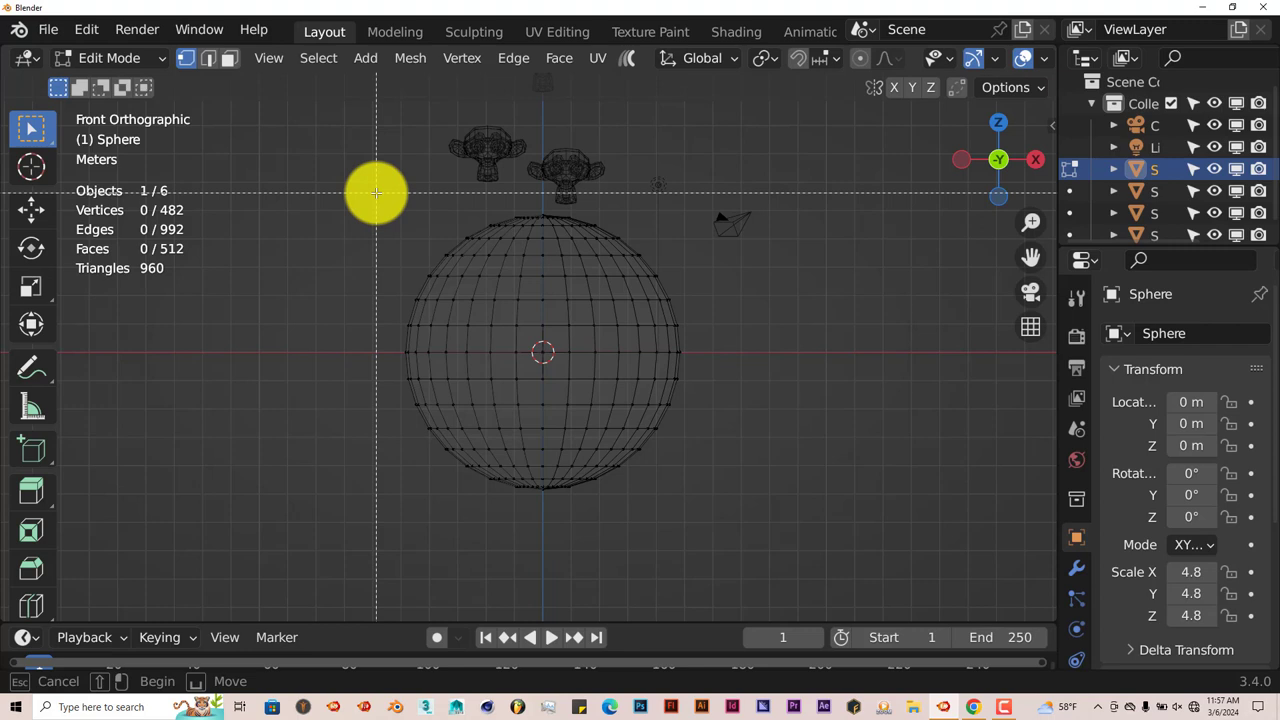
pyautogui.moveTo(376, 192); pyautogui.dragTo(731, 349)
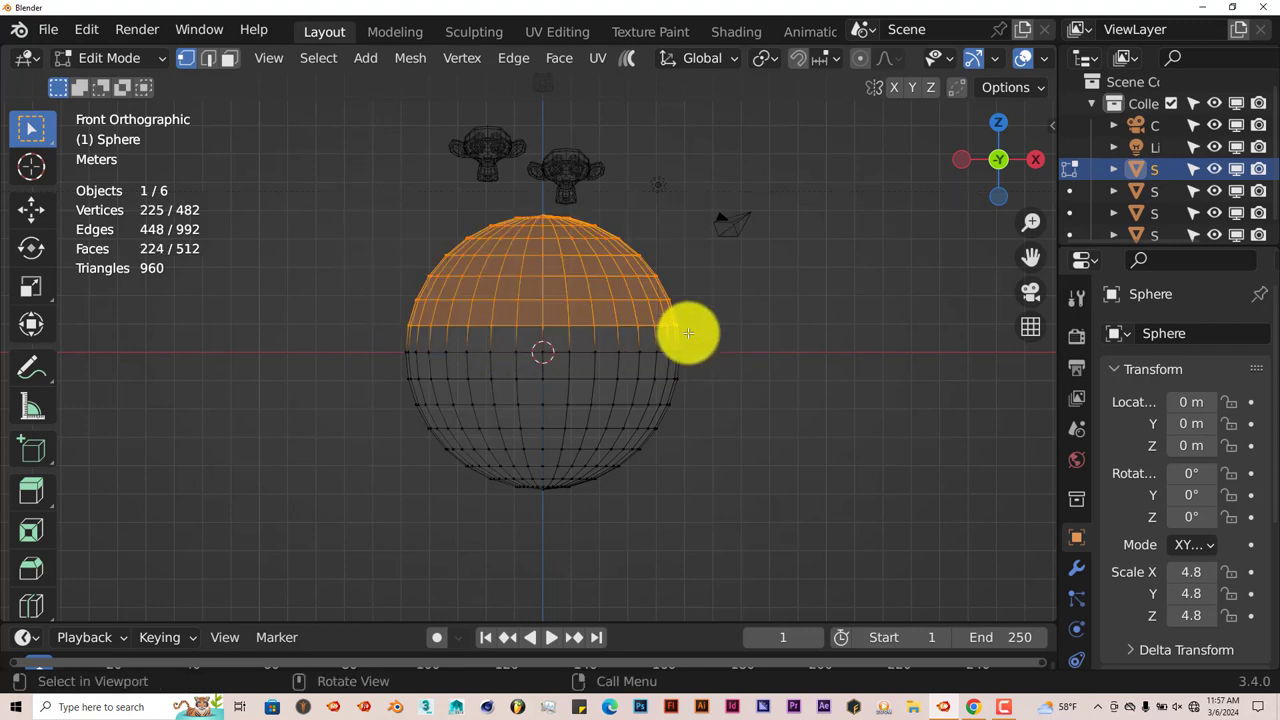
pyautogui.press('x')
pyautogui.click(689, 338)
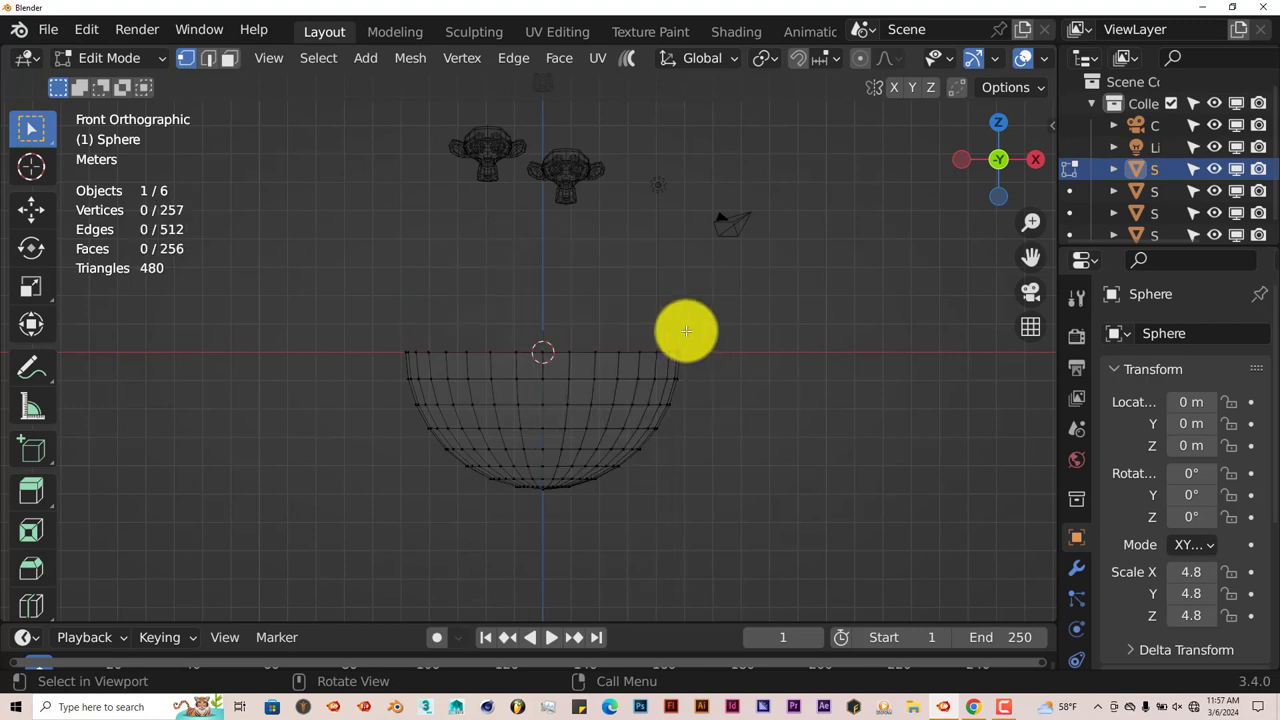
pyautogui.press('Tab')
# Step: Switch to Solid shading and orbit and zoom to a perspective side view of the bowl
pyautogui.press('z')
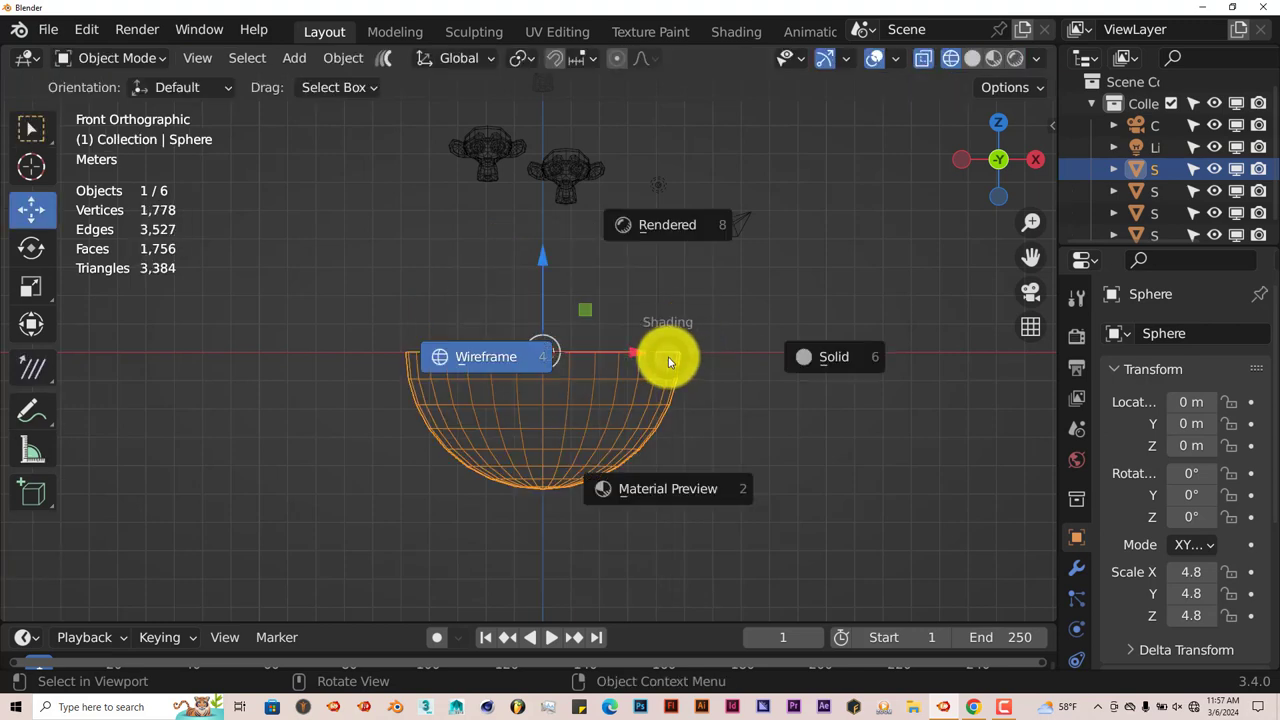
pyautogui.click(814, 357)
pyautogui.moveTo(814, 360)
pyautogui.mouseDown(button='middle')
pyautogui.moveTo(630, 452)
pyautogui.moveTo(620, 510)
pyautogui.moveTo(594, 514)
pyautogui.moveTo(580, 471)
pyautogui.moveTo(617, 481)
pyautogui.moveTo(594, 400)
pyautogui.moveTo(564, 474)
pyautogui.mouseUp(button='middle')
pyautogui.scroll(2, 613, 486)
pyautogui.scroll(3, 608, 482)
pyautogui.scroll(-4, 587, 467)
pyautogui.scroll(-5, 564, 470)
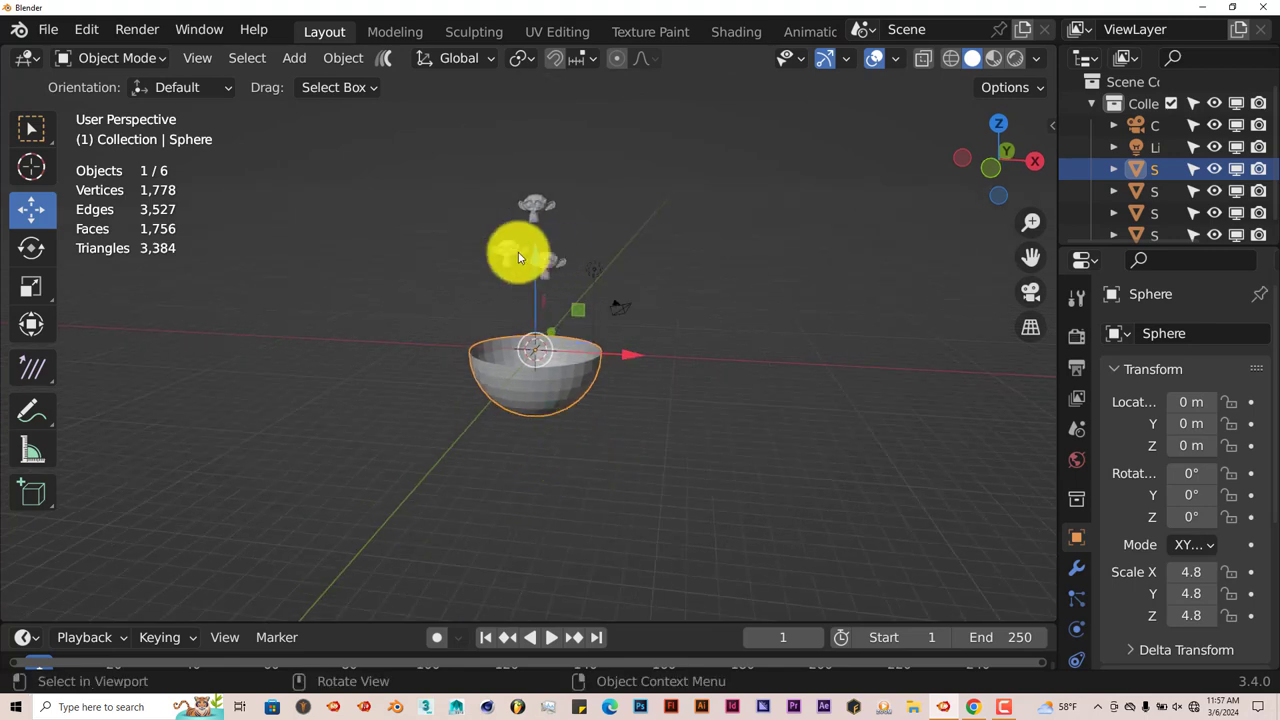
pyautogui.scroll(4, 590, 371)
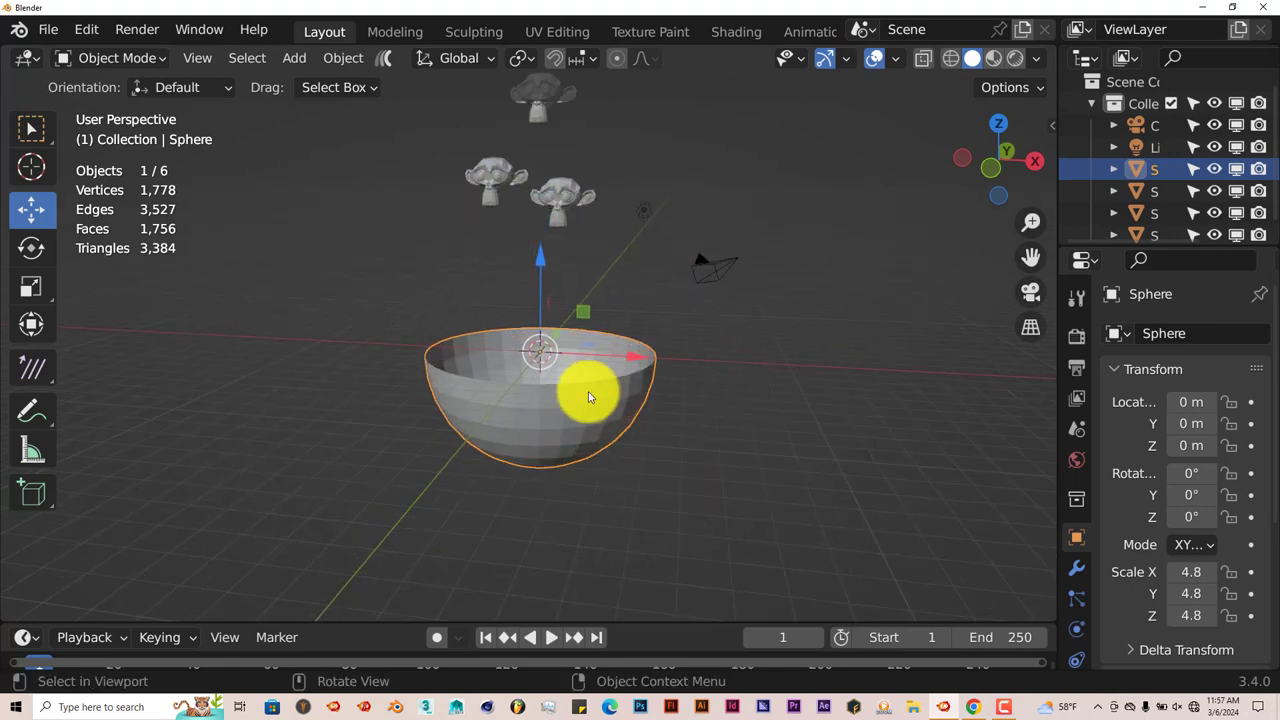
pyautogui.scroll(-1, 573, 410)
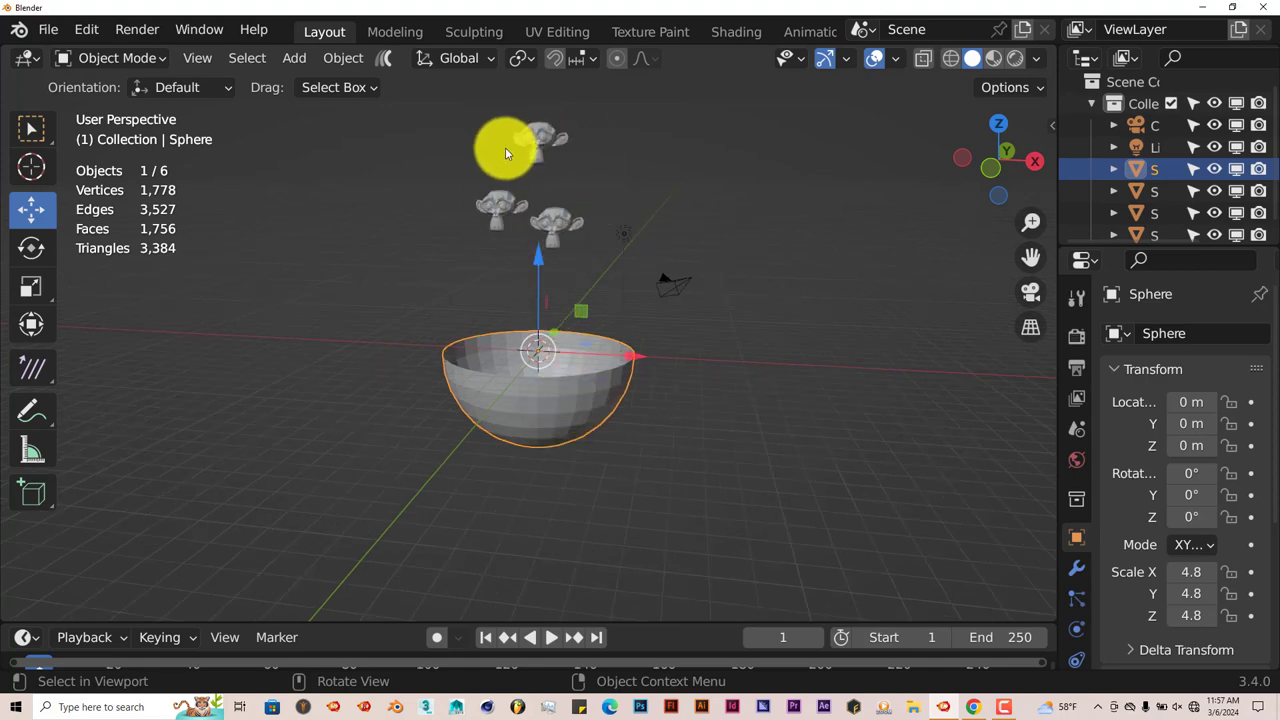
pyautogui.moveTo(571, 309); pyautogui.dragTo(567, 404, button='middle')
pyautogui.moveTo(563, 471); pyautogui.dragTo(585, 444, button='middle')
pyautogui.scroll(-2, 571, 229)
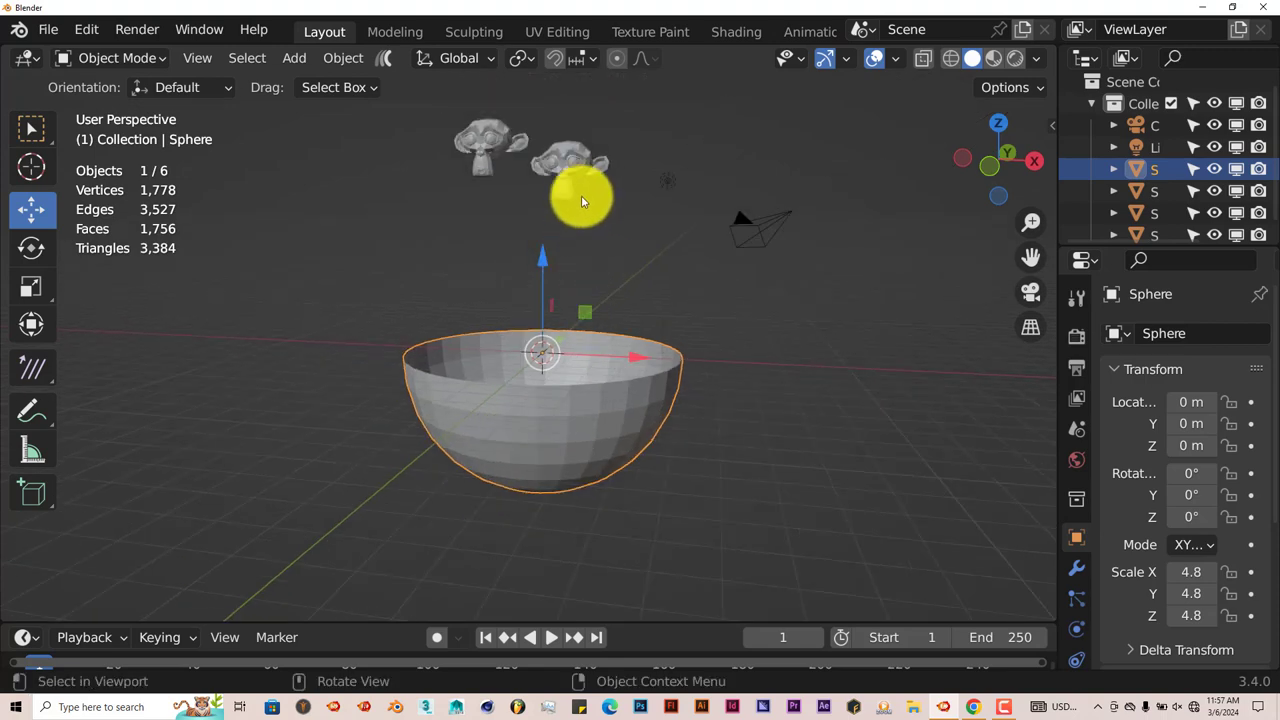
pyautogui.moveTo(624, 404); pyautogui.dragTo(621, 498, button='middle')
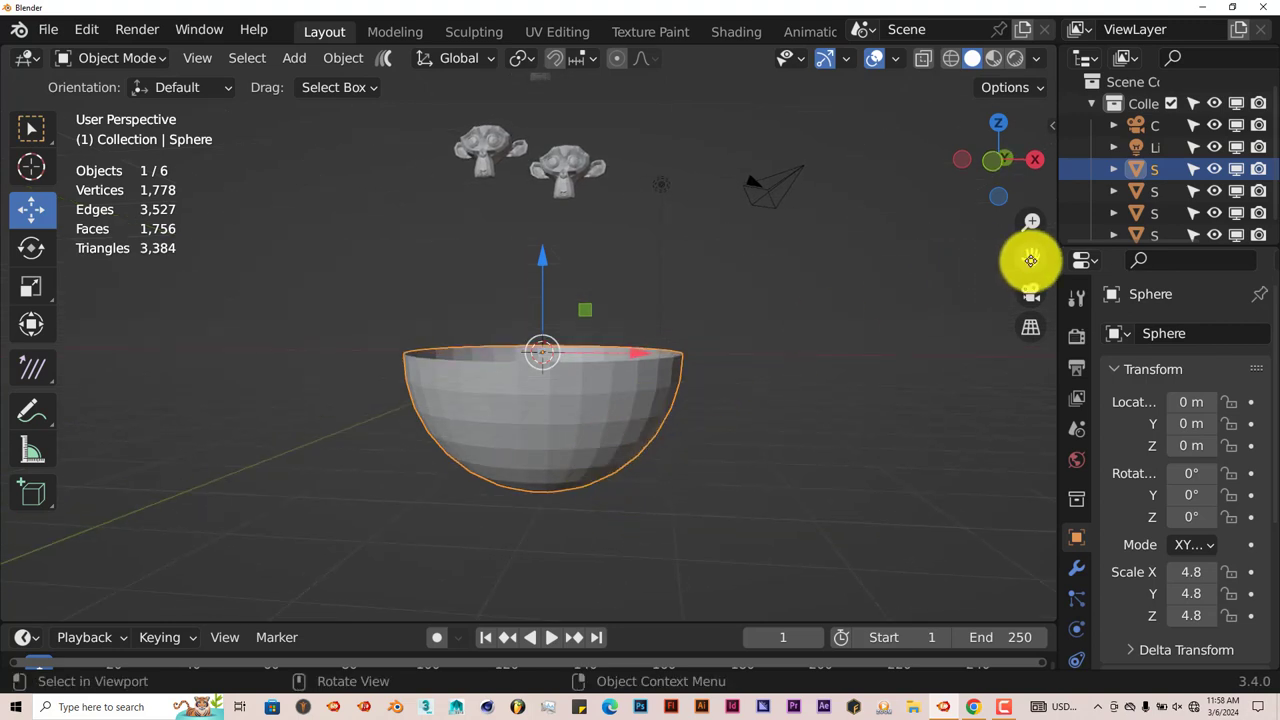
pyautogui.moveTo(1031, 259); pyautogui.dragTo(1050, 318)
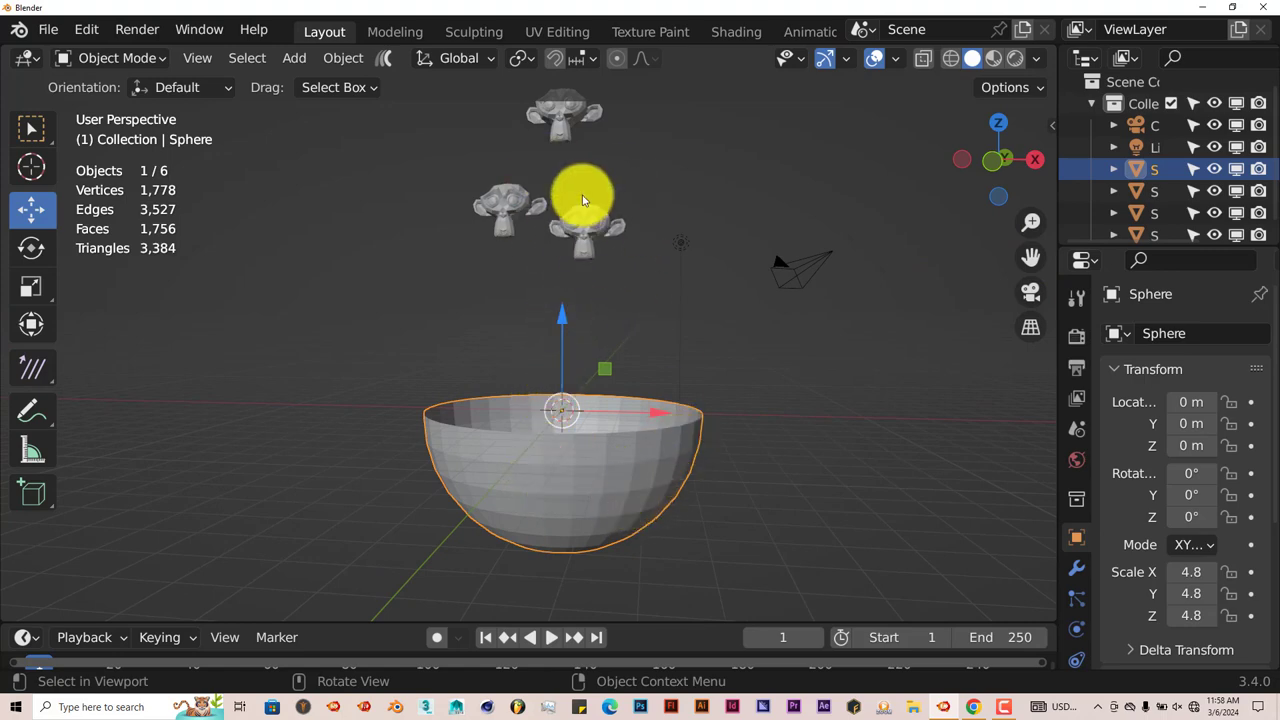
# Step: Select all three Suzanne monkeys and bring up the sidebar's Physics Dropper panel
pyautogui.scroll(-2, 472, 335)
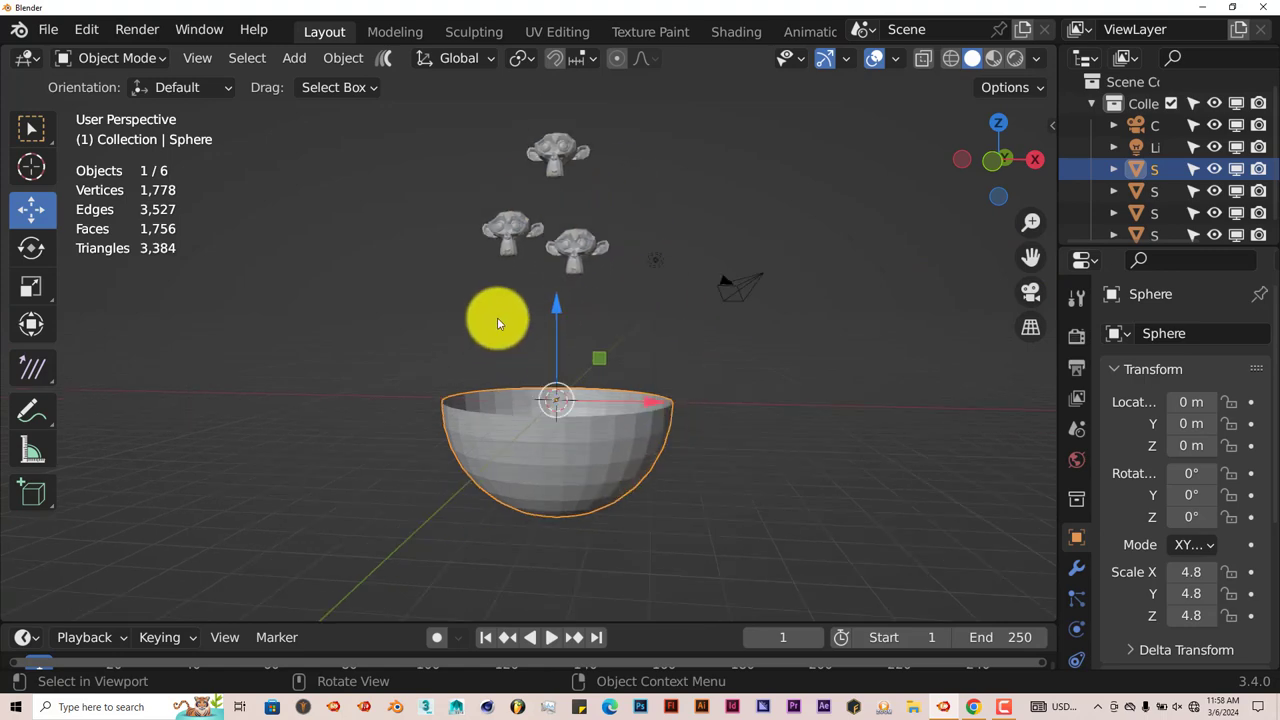
pyautogui.click(502, 230)
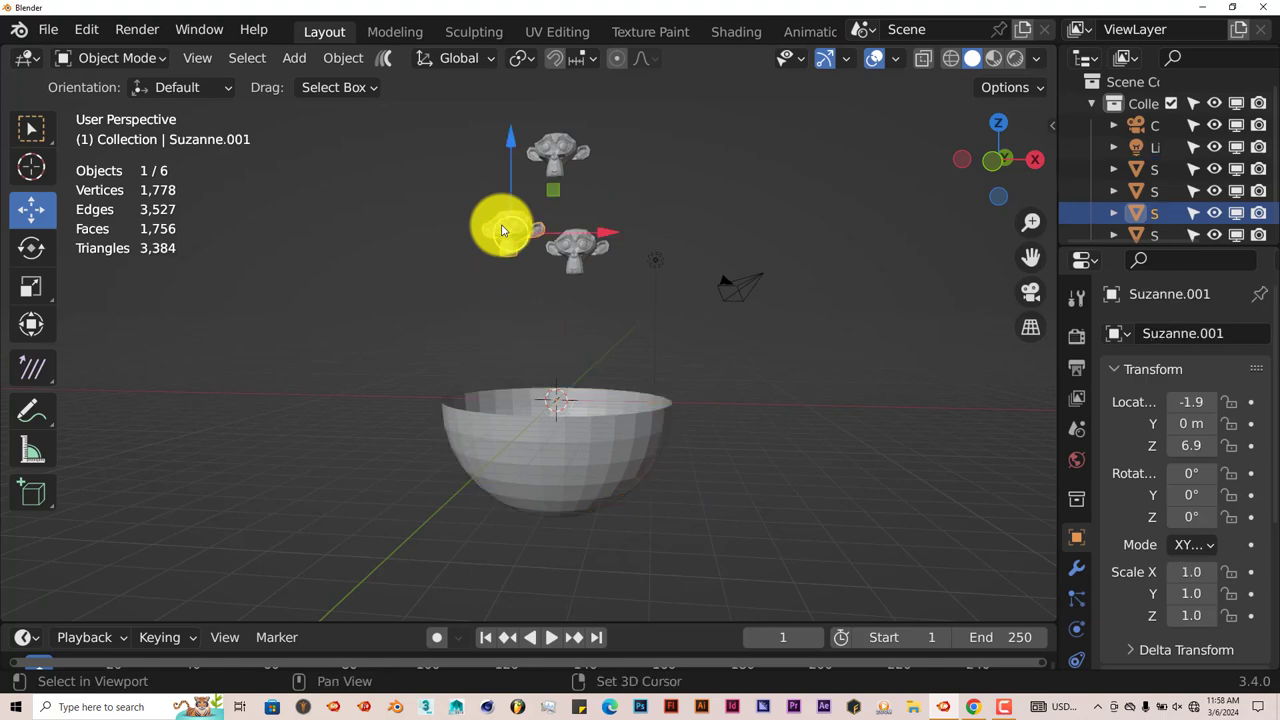
pyautogui.keyDown('shift'); pyautogui.click(572, 242); pyautogui.keyUp('shift')
pyautogui.keyDown('shift'); pyautogui.click(563, 148); pyautogui.keyUp('shift')
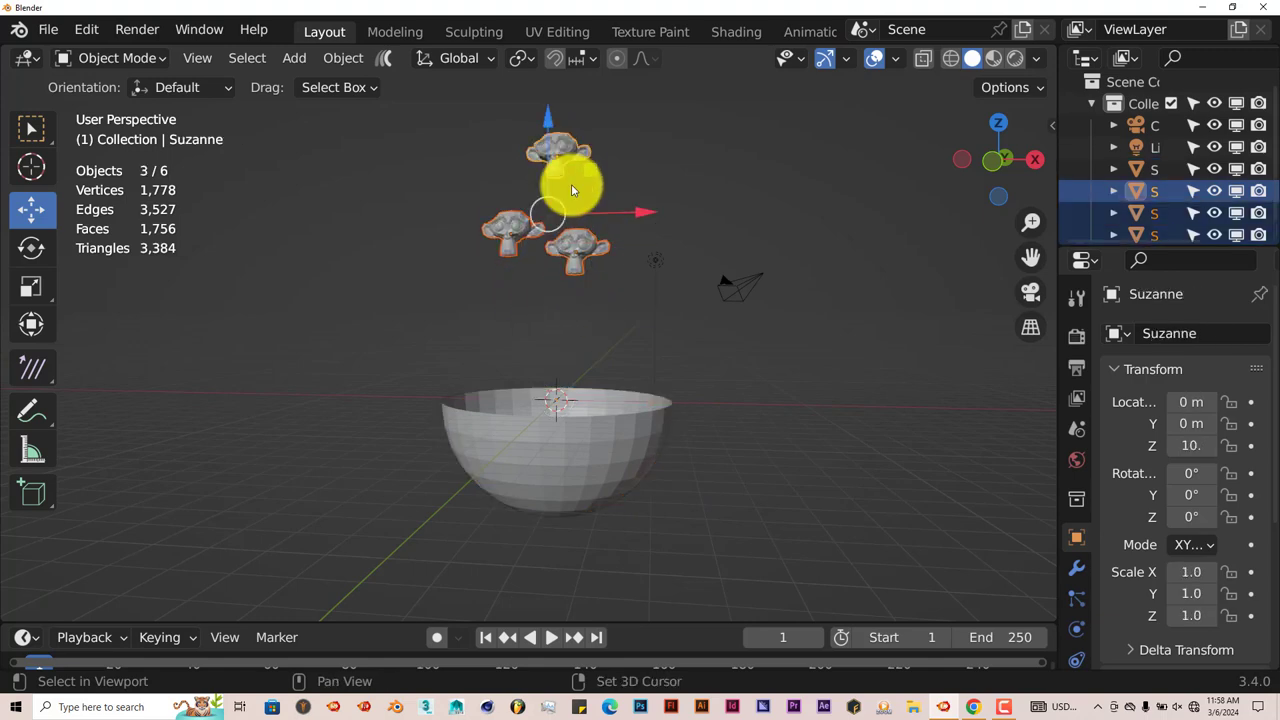
pyautogui.click(1050, 121)
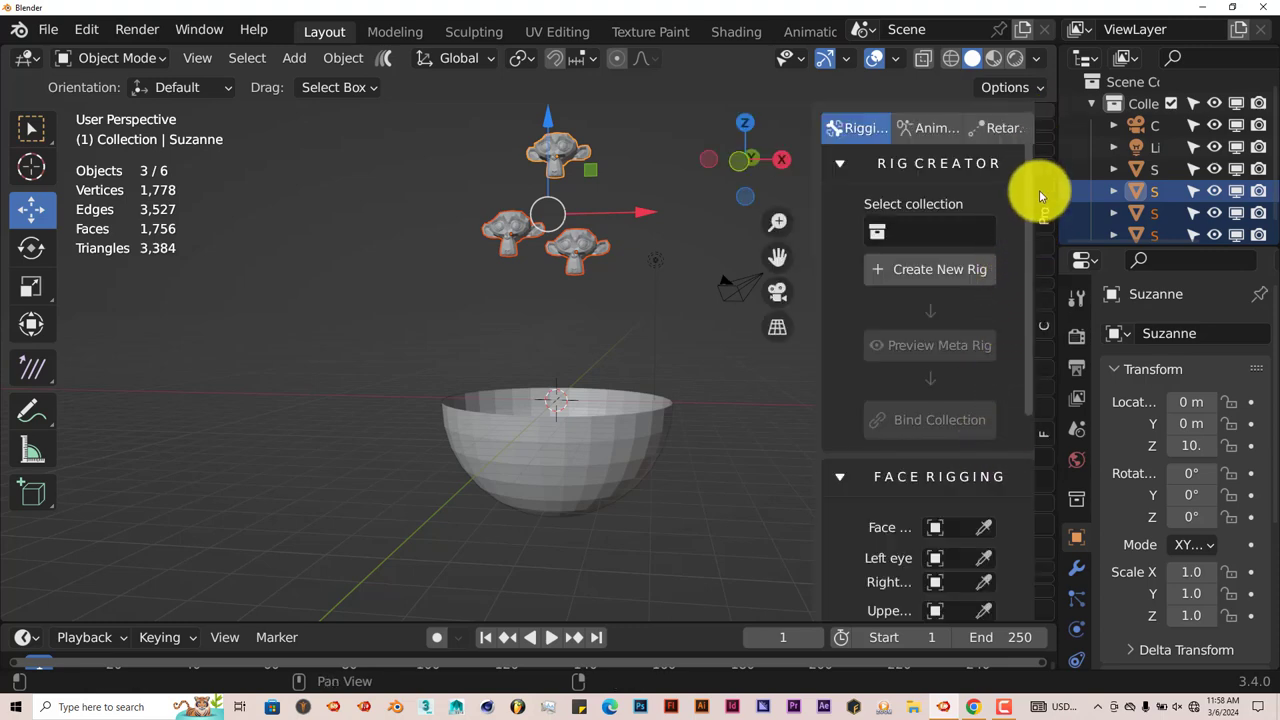
pyautogui.scroll(-2, 1040, 192)
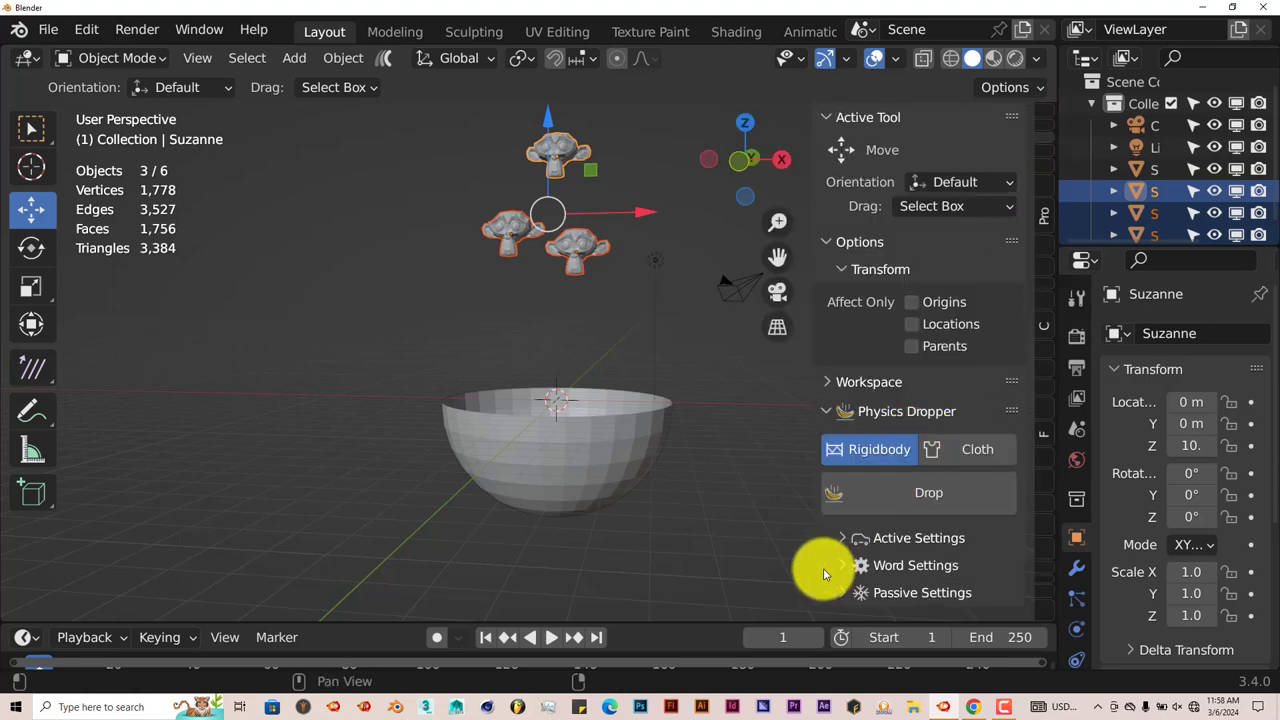
# Step: Drop the monkeys into the bowl and pause the simulation at frame 119
pyautogui.click(922, 500)
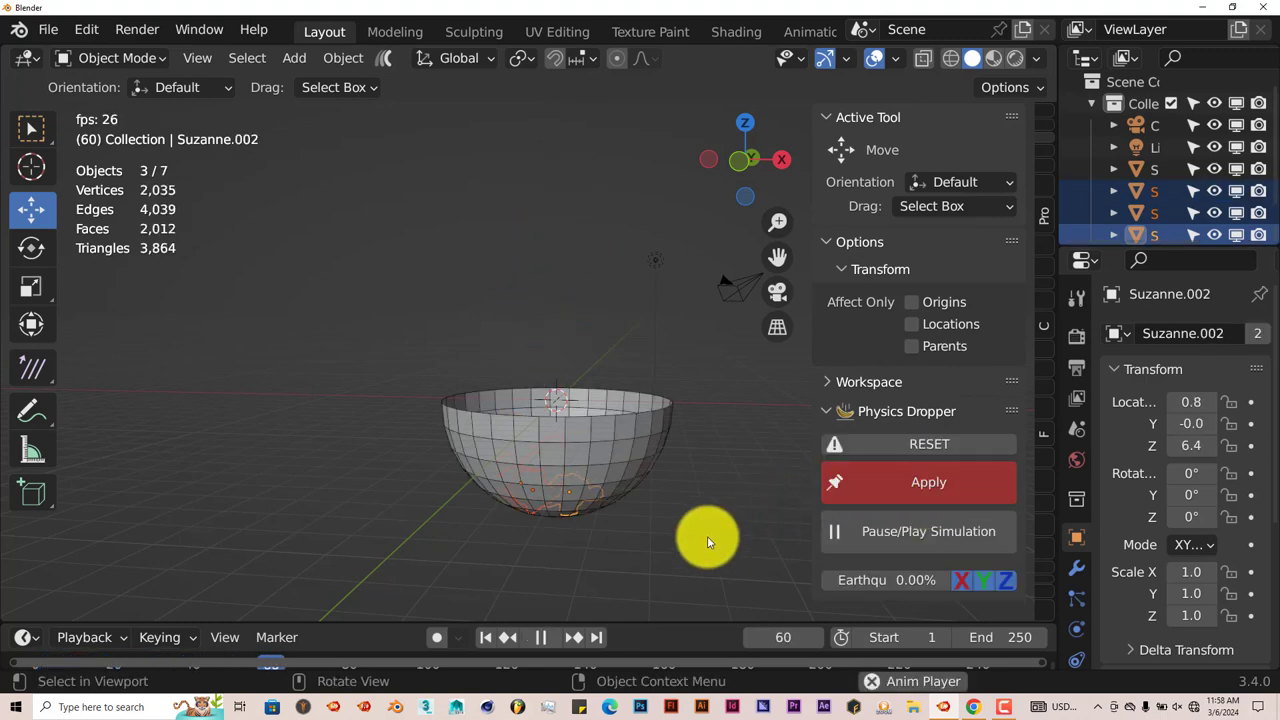
pyautogui.click(857, 534)
pyautogui.moveTo(770, 536); pyautogui.dragTo(679, 497, button='middle')
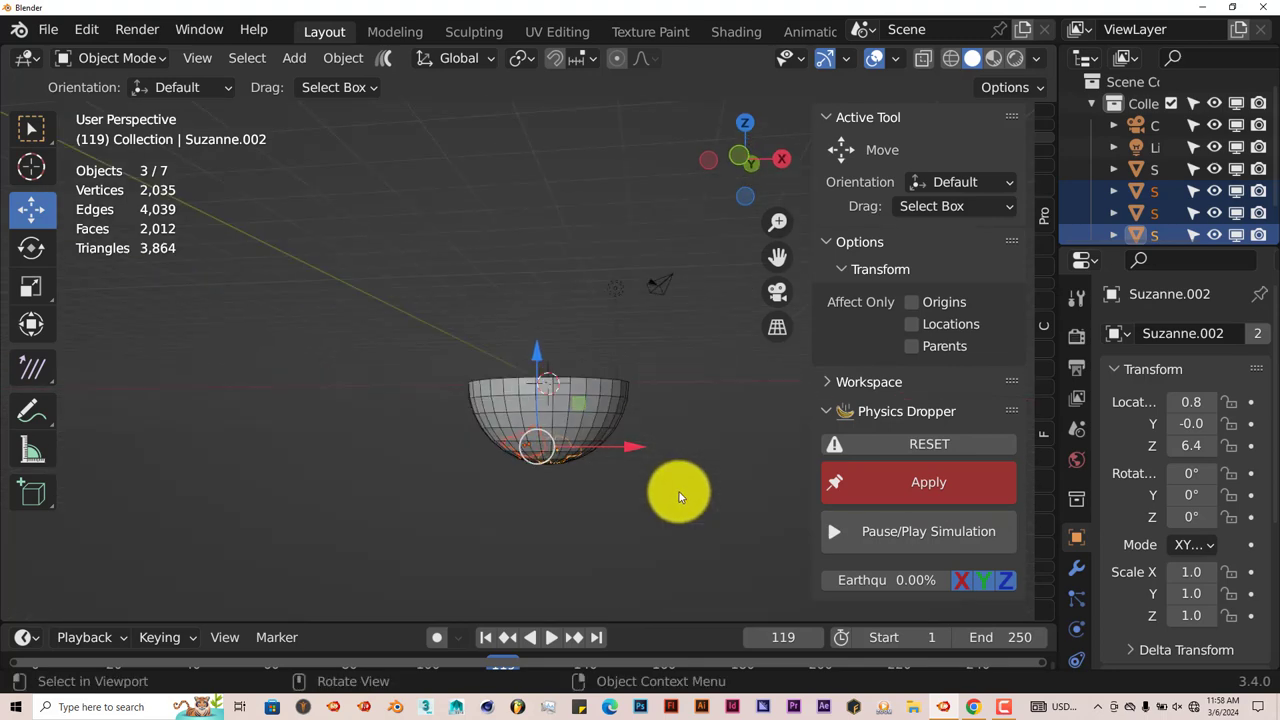
pyautogui.scroll(2, 622, 507)
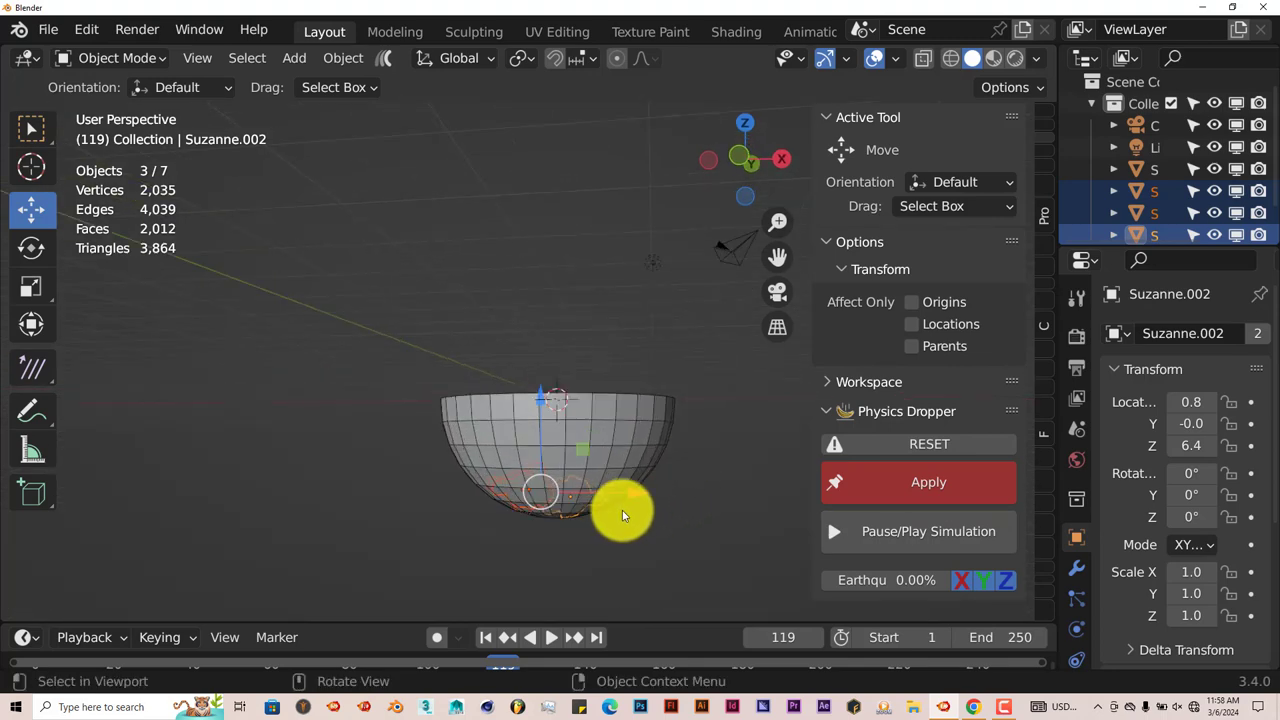
pyautogui.moveTo(622, 514); pyautogui.dragTo(649, 540, button='middle')
pyautogui.scroll(5, 634, 456)
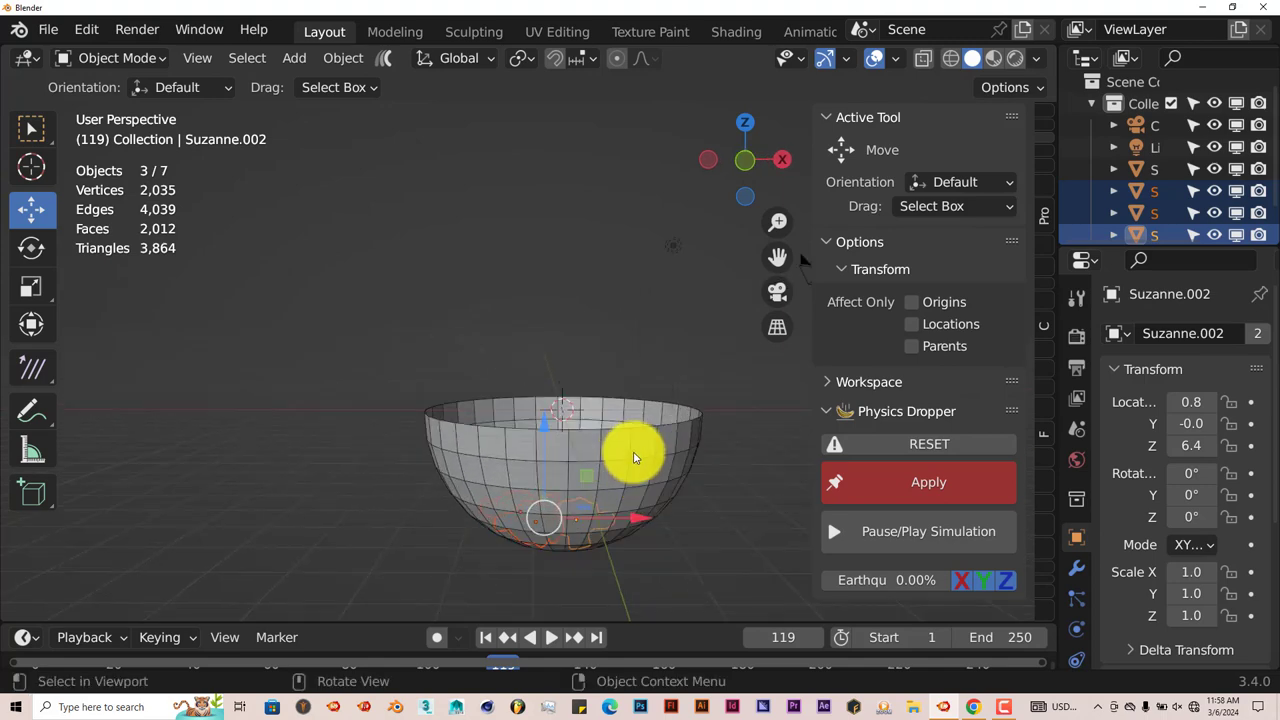
pyautogui.moveTo(788, 262); pyautogui.dragTo(686, 440)
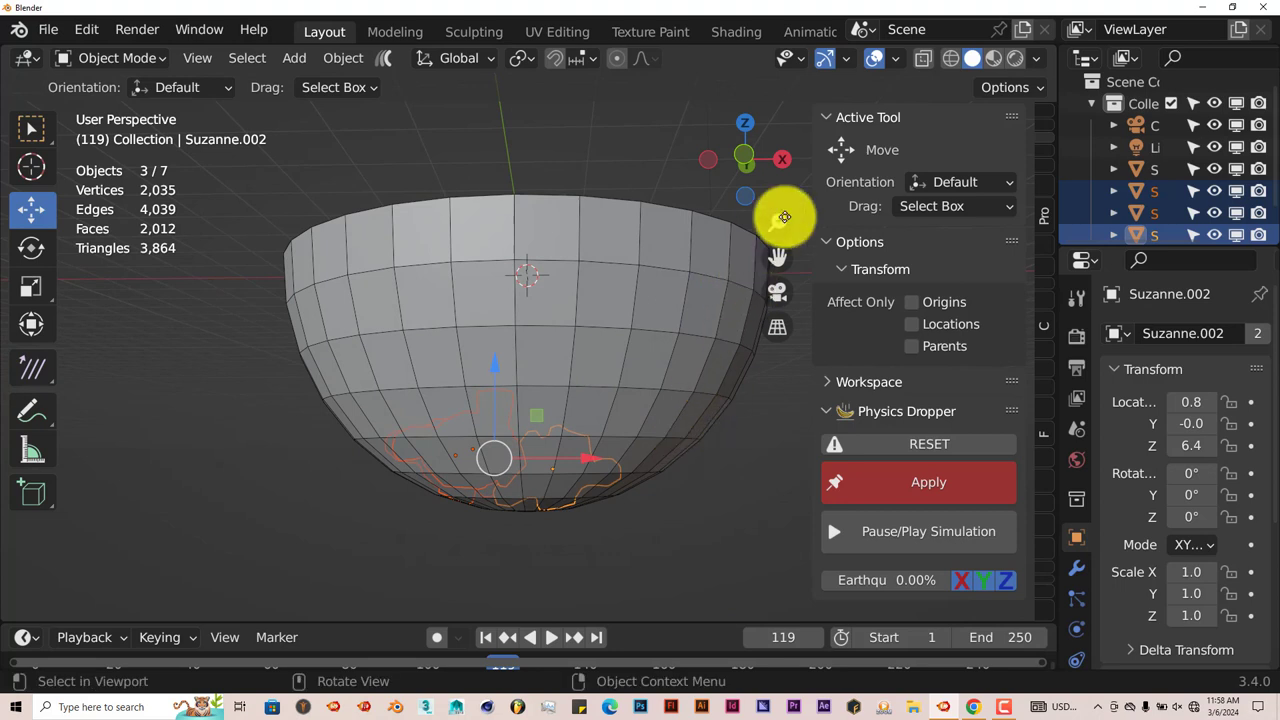
# Step: Hide the viewport overlays and orbit to look down into the bowl at the monkeys
pyautogui.click(877, 59)
pyautogui.moveTo(673, 441); pyautogui.dragTo(560, 591, button='middle')
pyautogui.scroll(2, 543, 503)
pyautogui.moveTo(543, 503); pyautogui.dragTo(795, 308, button='middle')
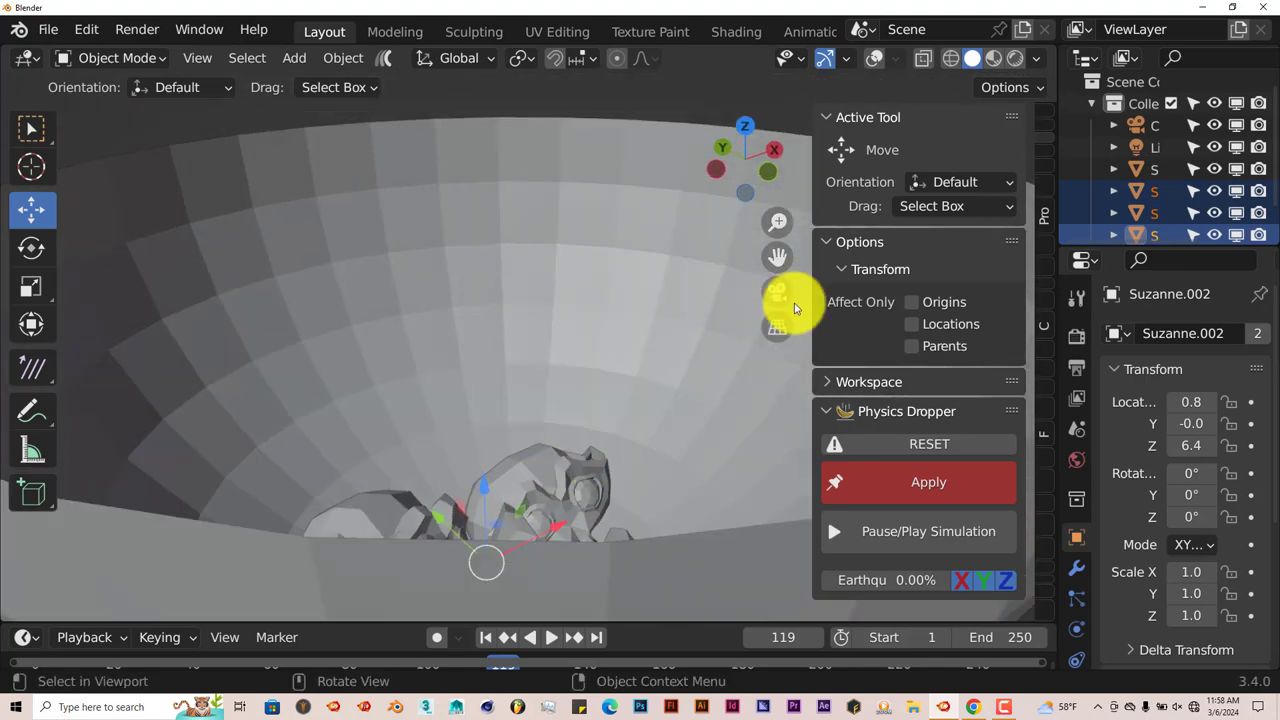
pyautogui.moveTo(784, 249); pyautogui.dragTo(686, 484, button='middle')
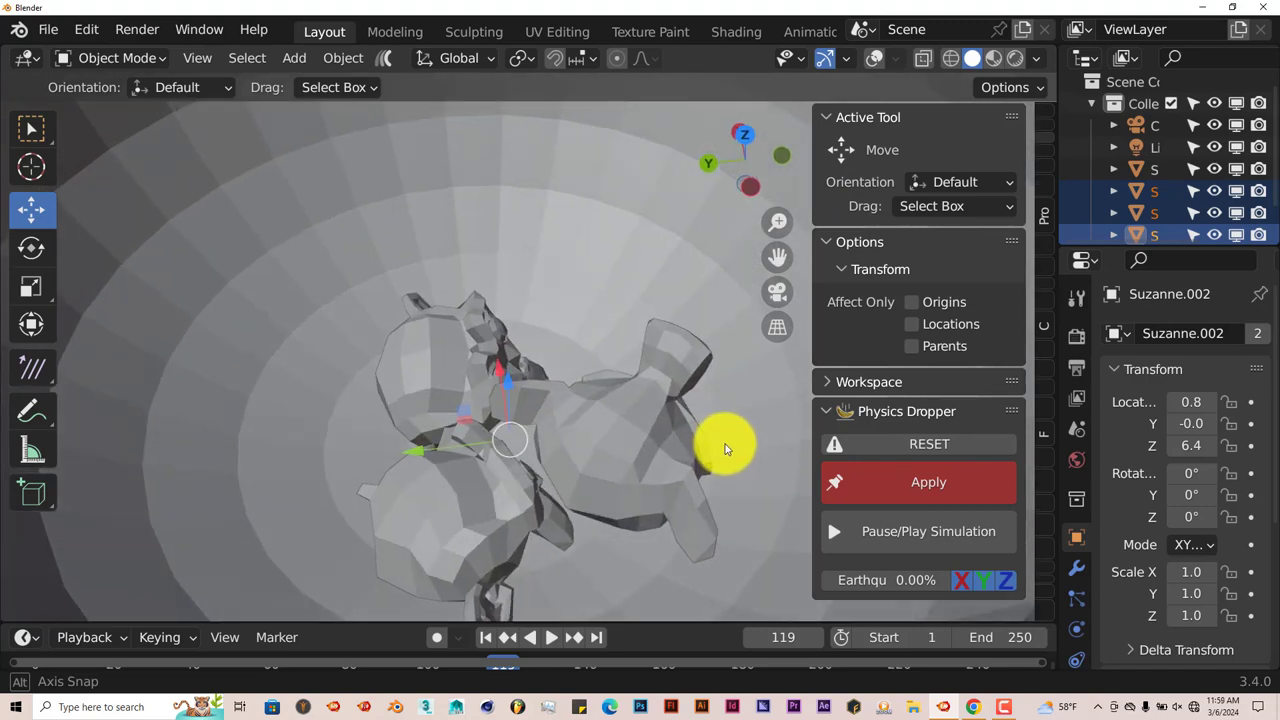
# Step: Orbit and zoom around the three settled monkeys, viewing them from the front and above
pyautogui.scroll(1, 485, 463)
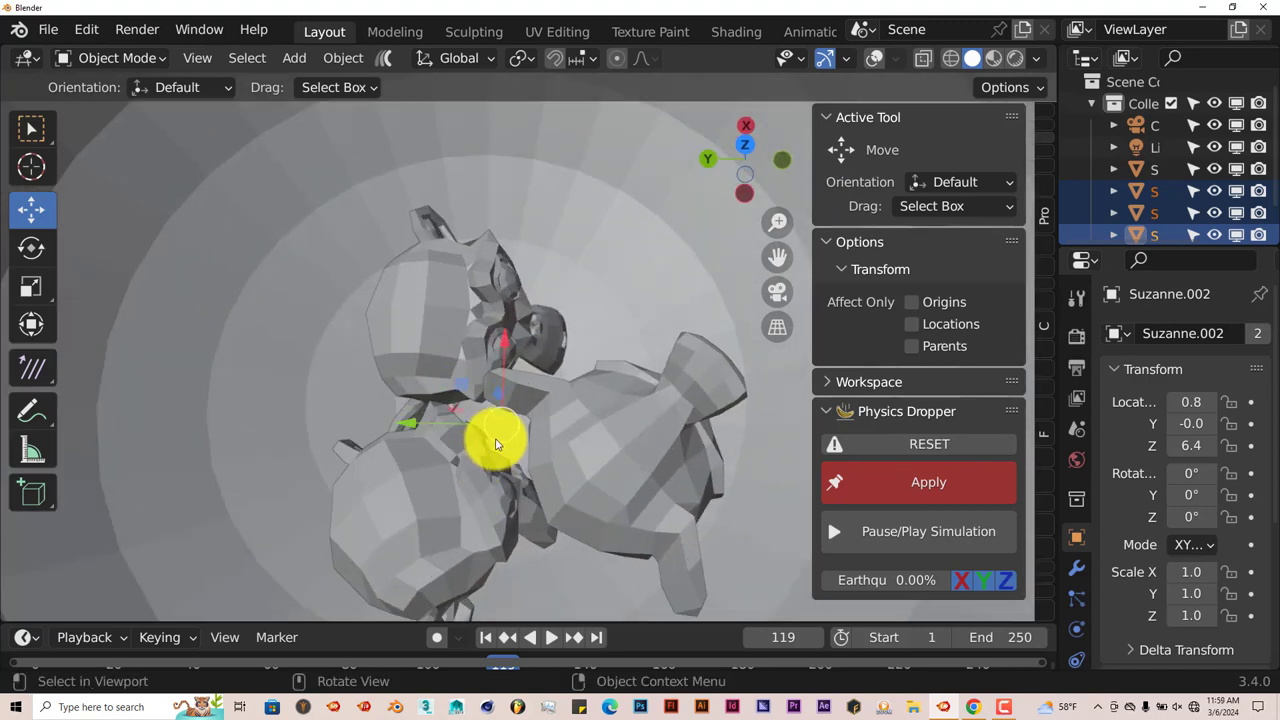
pyautogui.moveTo(517, 446); pyautogui.dragTo(409, 446, button='middle')
pyautogui.moveTo(458, 491); pyautogui.dragTo(437, 441, button='middle')
pyautogui.scroll(-3, 519, 490)
pyautogui.moveTo(520, 490); pyautogui.dragTo(453, 430, button='middle')
pyautogui.moveTo(516, 476); pyautogui.dragTo(527, 449, button='middle')
pyautogui.scroll(-2, 497, 446)
pyautogui.scroll(4, 556, 455)
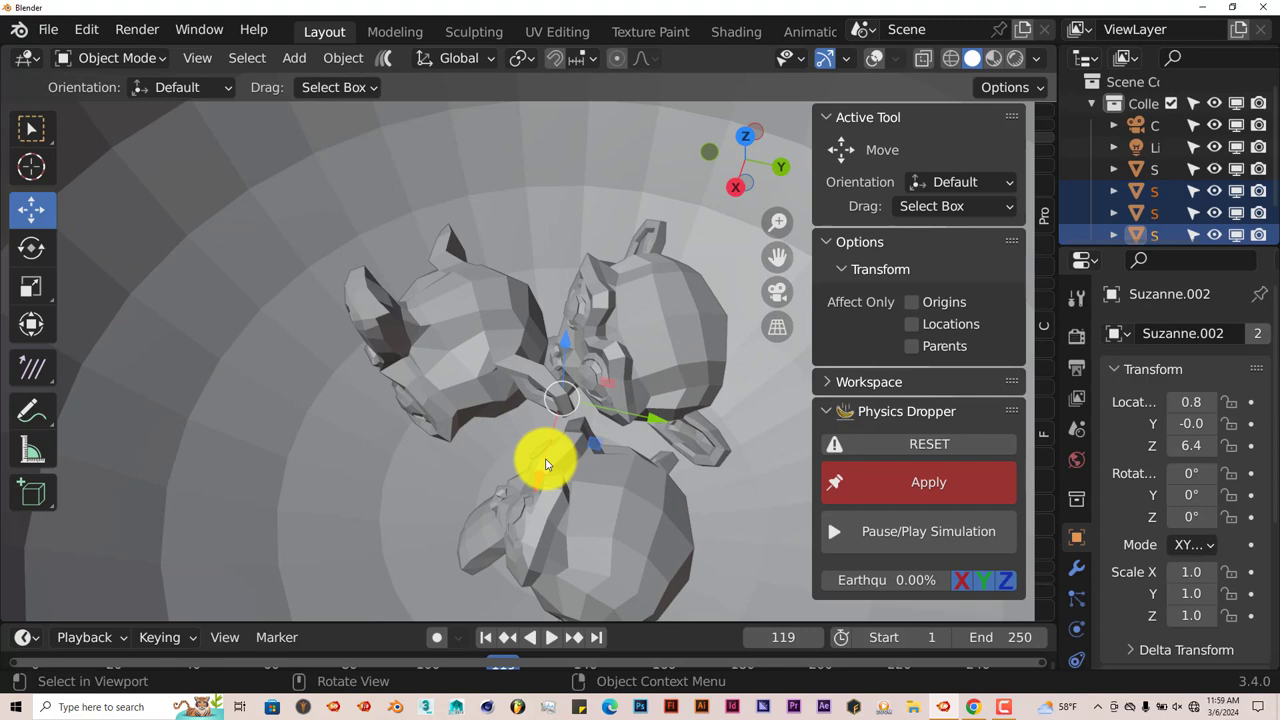
pyautogui.scroll(-2, 537, 457)
pyautogui.moveTo(521, 461); pyautogui.dragTo(466, 458, button='middle')
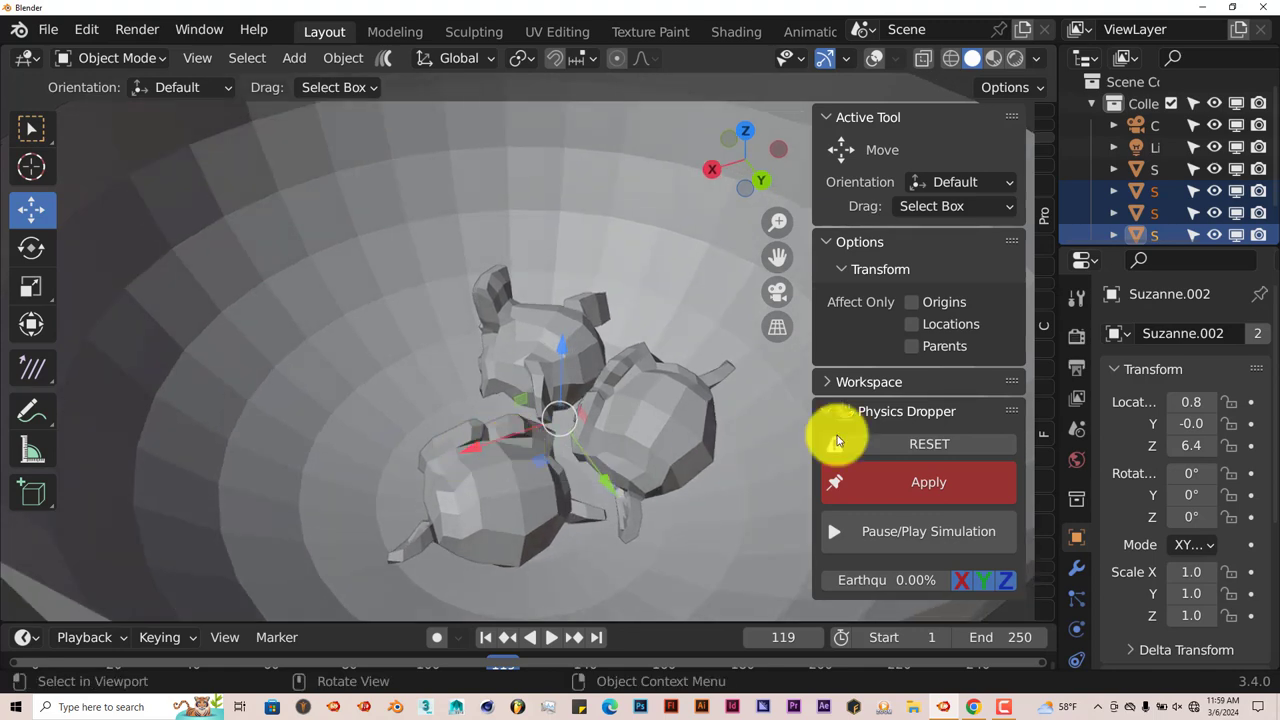
# Step: Apply the Physics Dropper simulation so the three monkeys rest in the bowl at frame 1
pyautogui.click(840, 484)
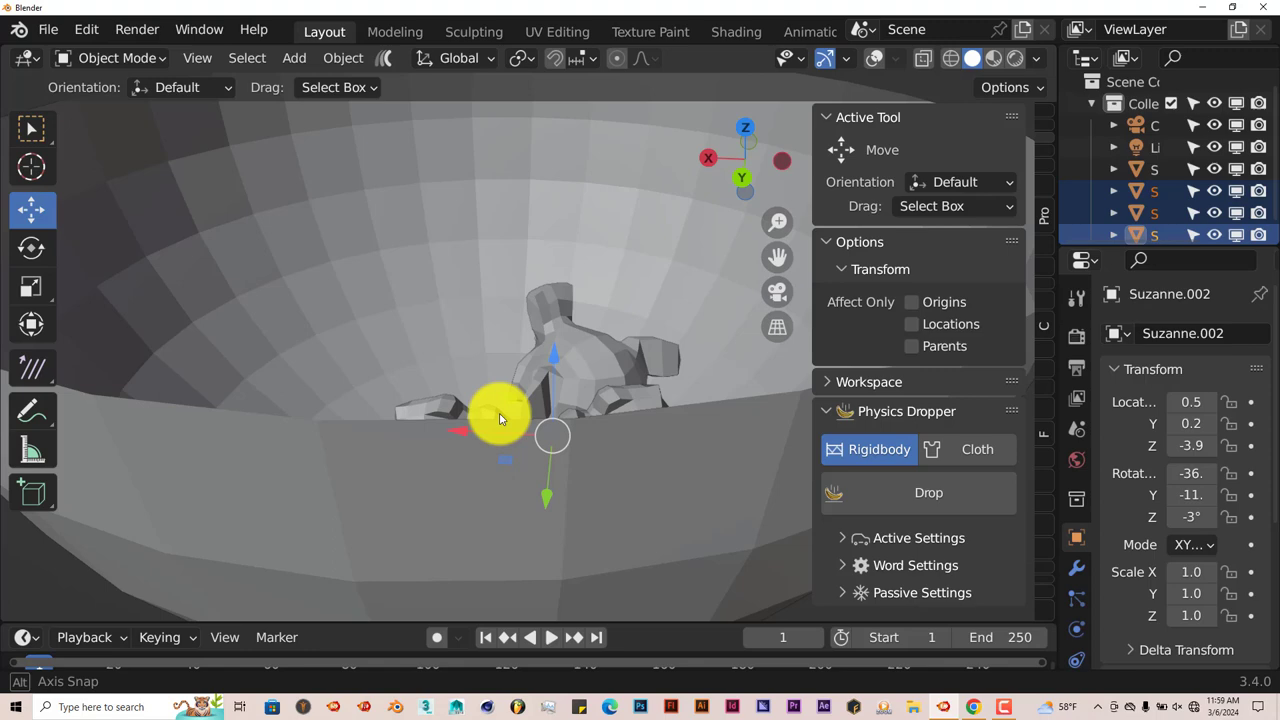
pyautogui.moveTo(500, 419); pyautogui.dragTo(601, 430, button='middle')
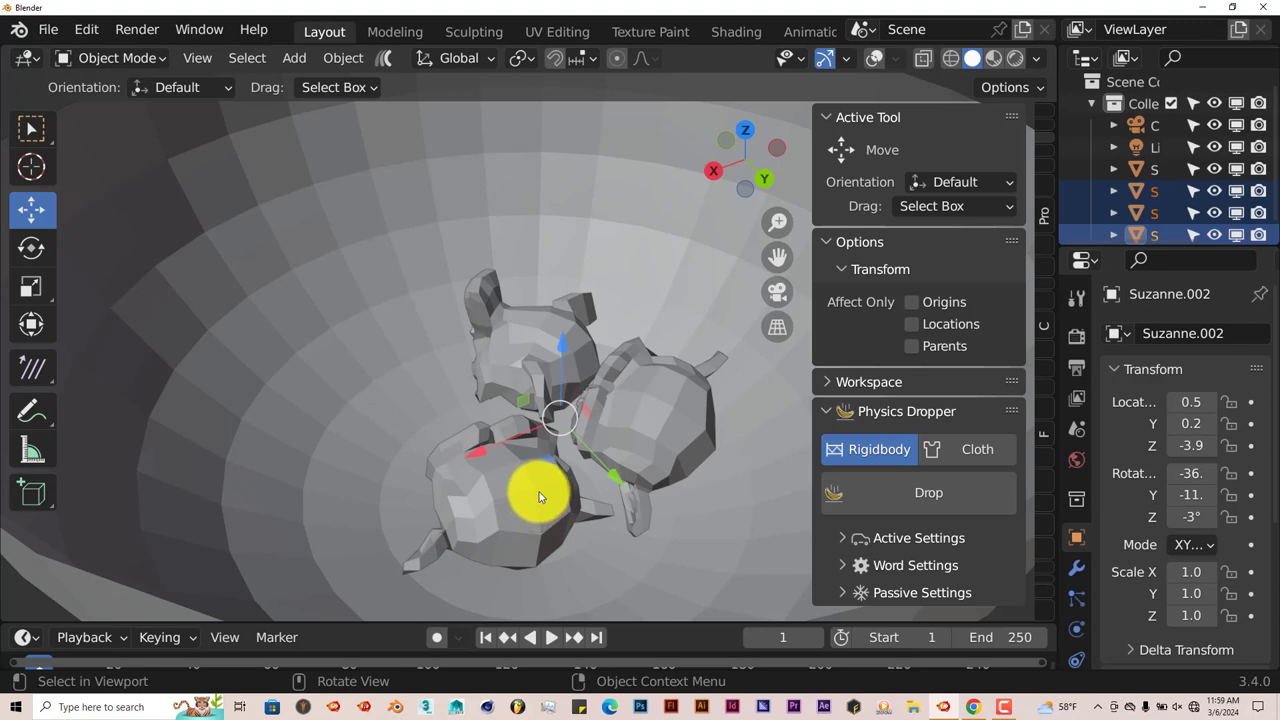
pyautogui.moveTo(538, 497); pyautogui.dragTo(495, 463, button='middle')
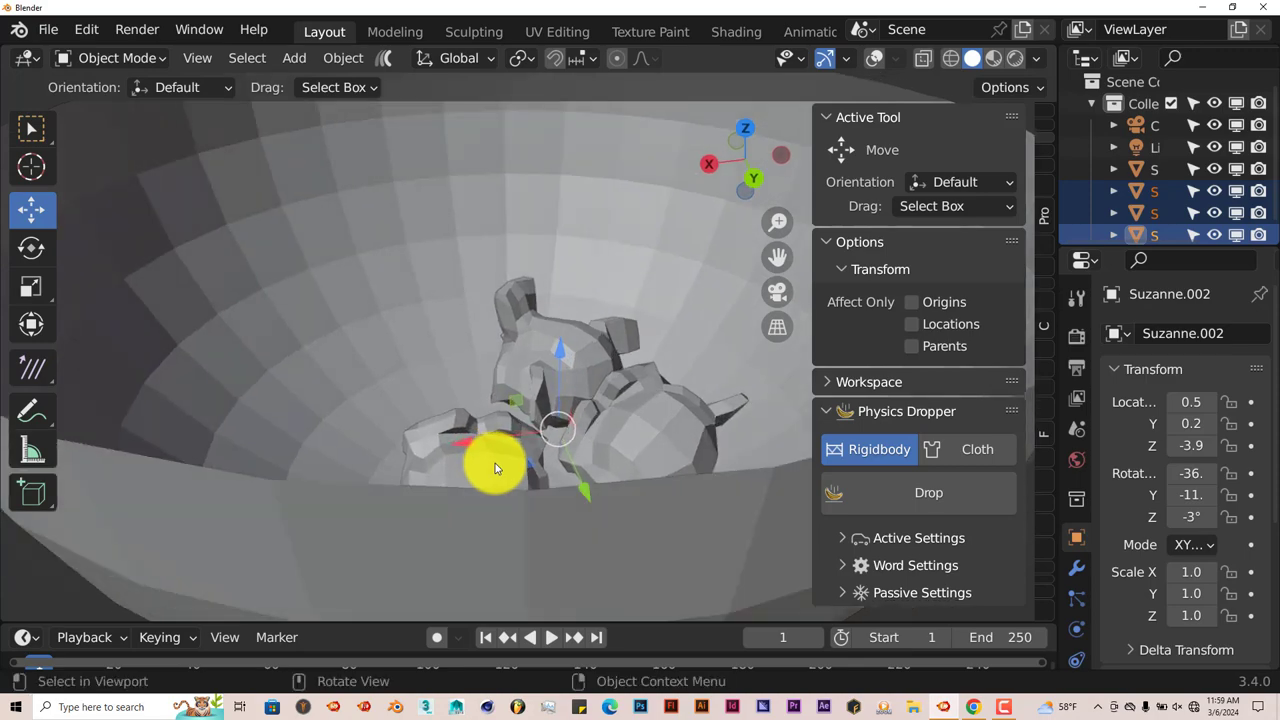